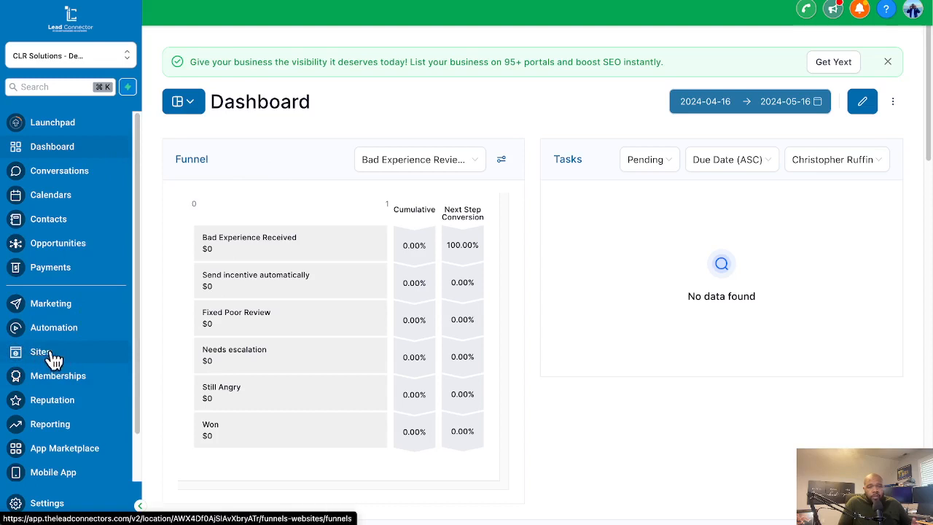
# Go to the Websites list under Sites and open Business, Coaching, Consulting website 1 to see its pages
pyautogui.click(42, 355)
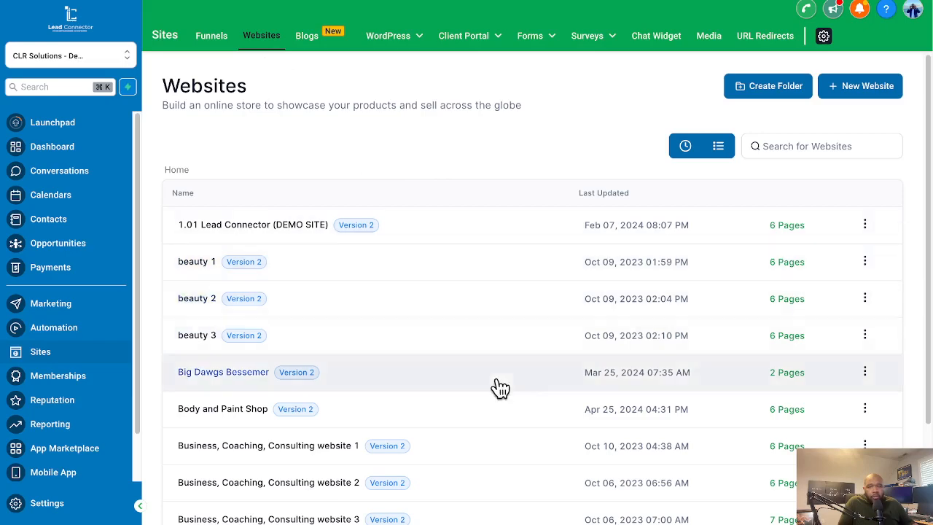
pyautogui.scroll(-1, 407, 425)
pyautogui.scroll(-1, 407, 424)
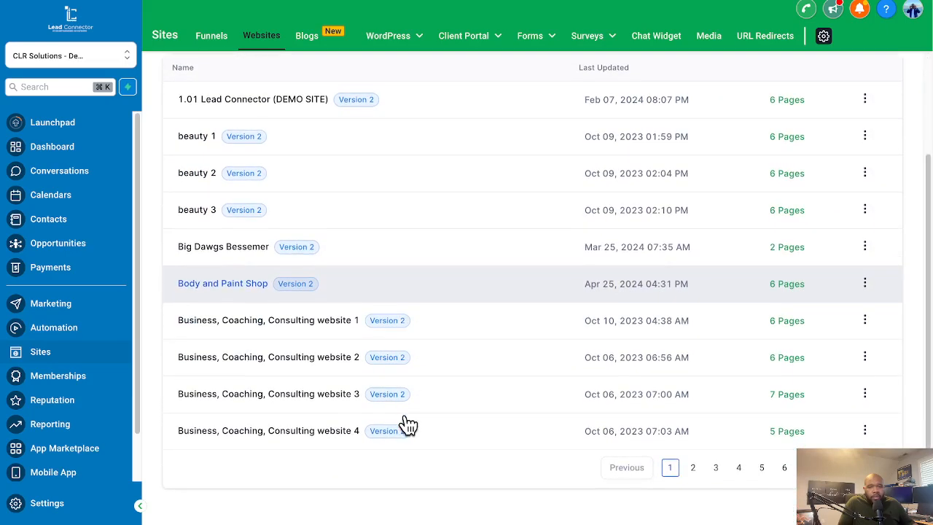
pyautogui.scroll(2, 410, 423)
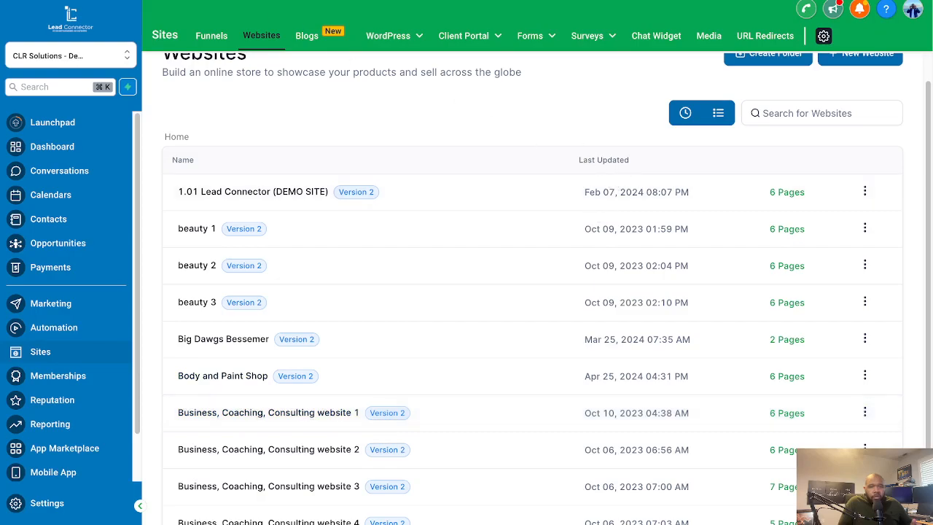
pyautogui.hotkey('ctrl', 'Tab')
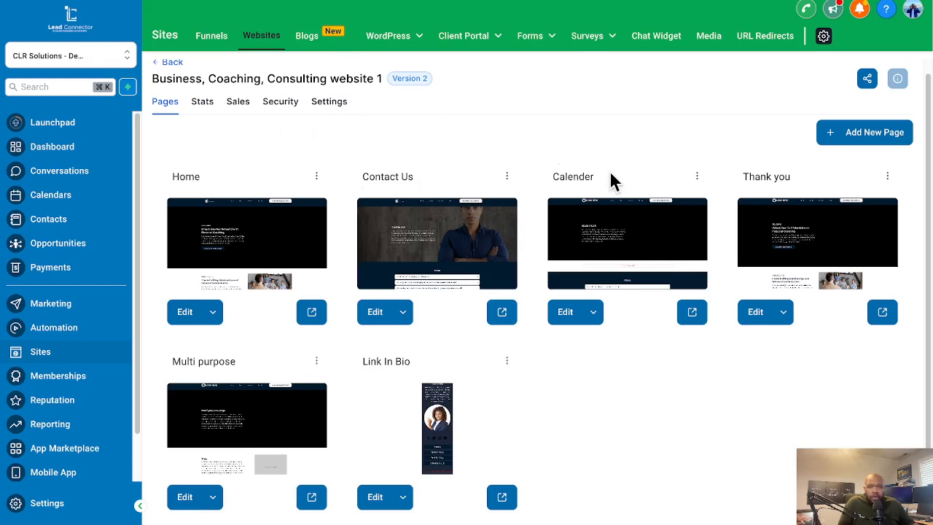
pyautogui.scroll(-1, 341, 291)
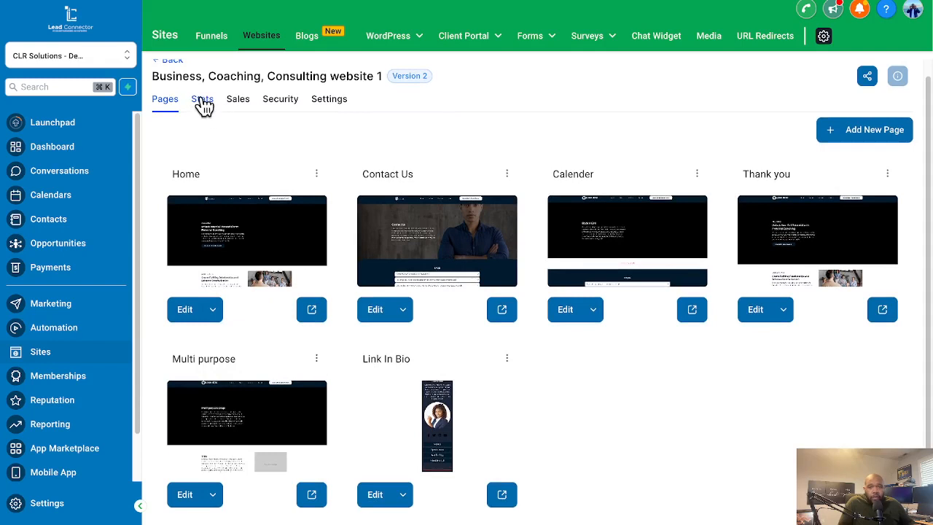
# Review the website's Stats, Sales, Security and Settings sections
pyautogui.click(203, 102)
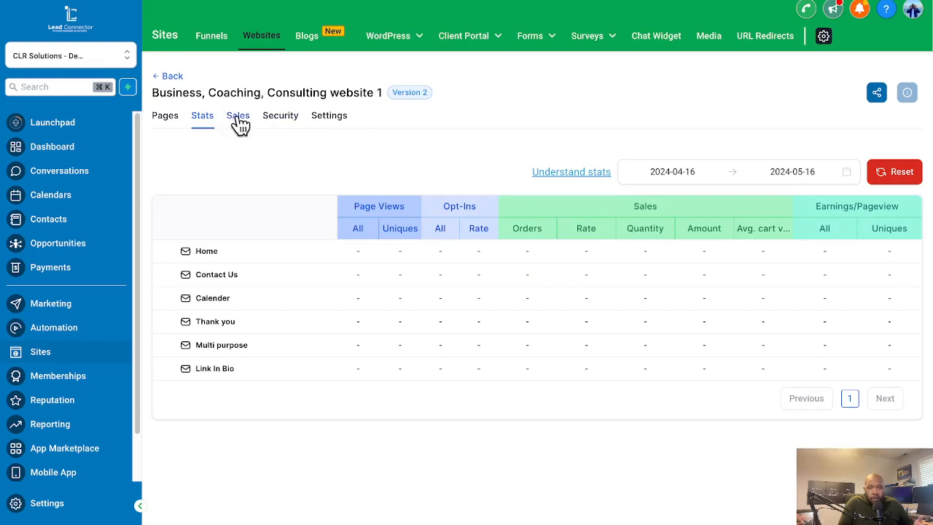
pyautogui.click(239, 120)
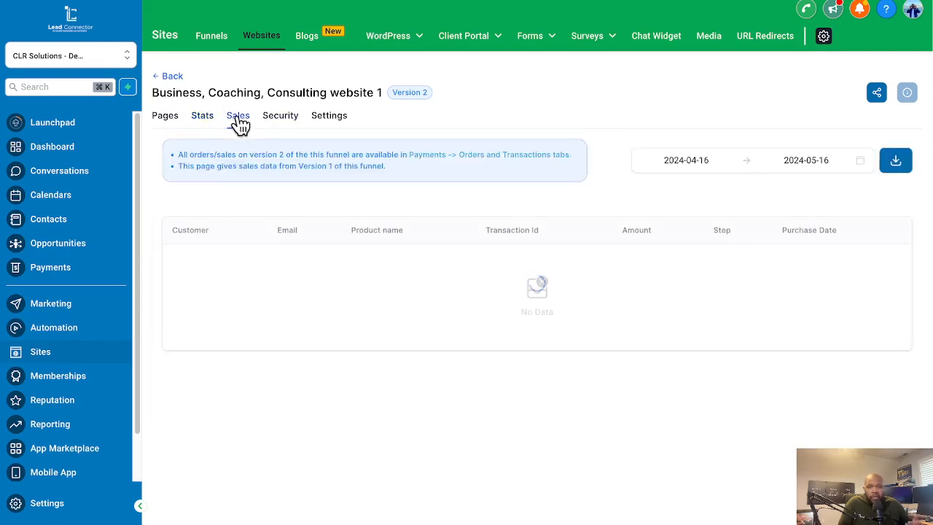
pyautogui.click(279, 122)
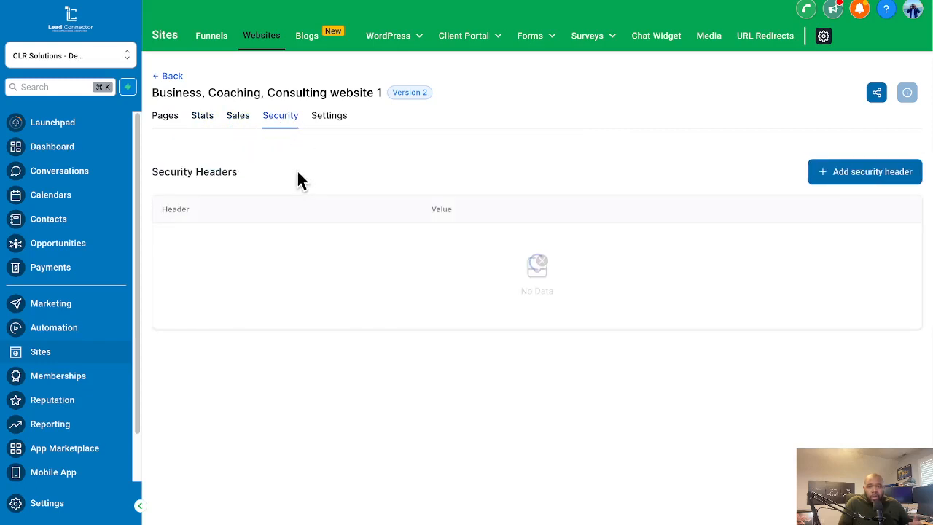
pyautogui.click(337, 128)
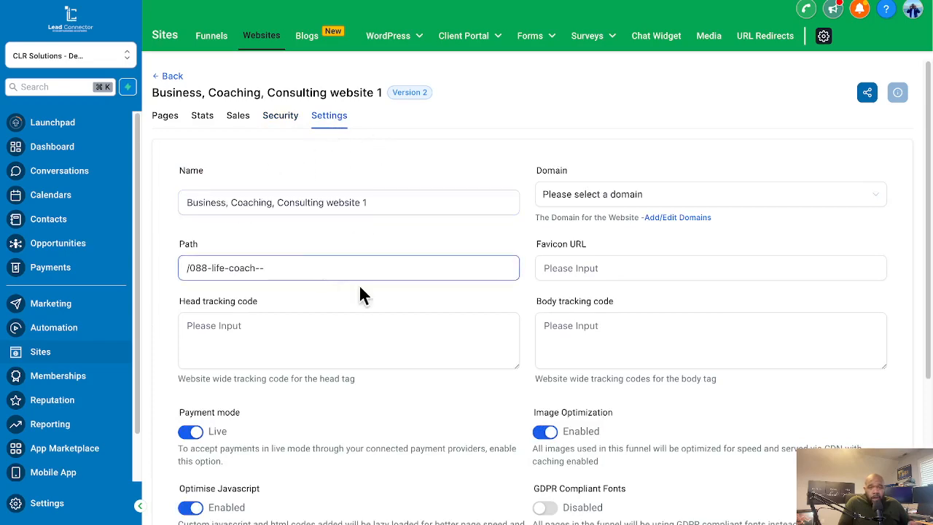
pyautogui.scroll(-1, 539, 275)
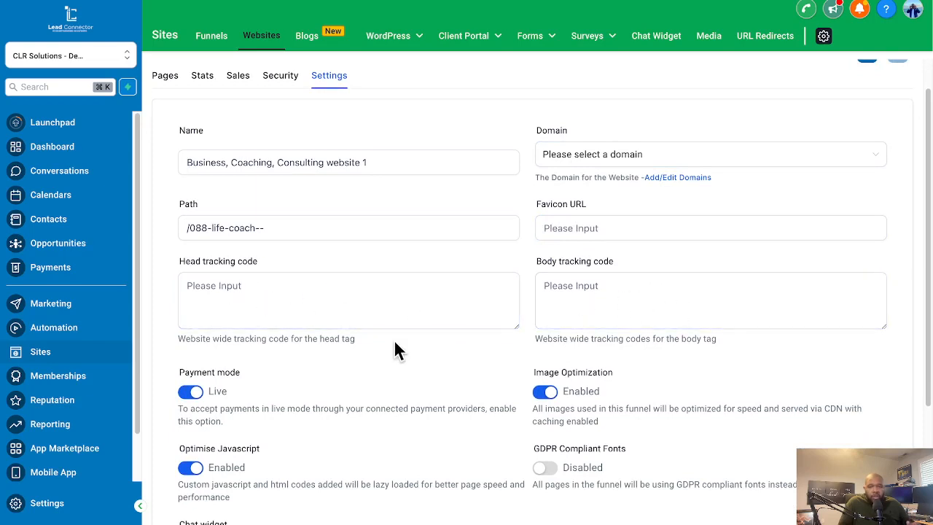
pyautogui.scroll(1, 394, 344)
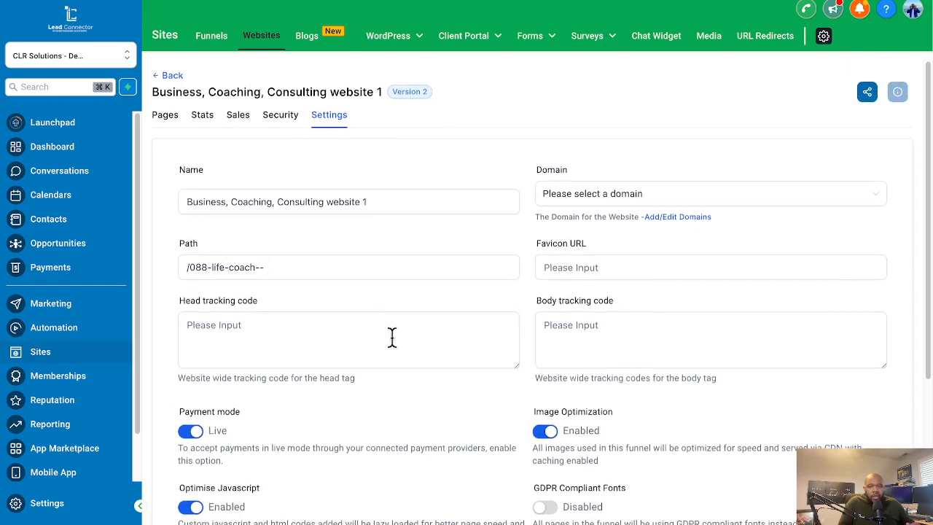
# Return to the website's pages, open the Home page in the editor, and close the element library and button settings
pyautogui.click(174, 118)
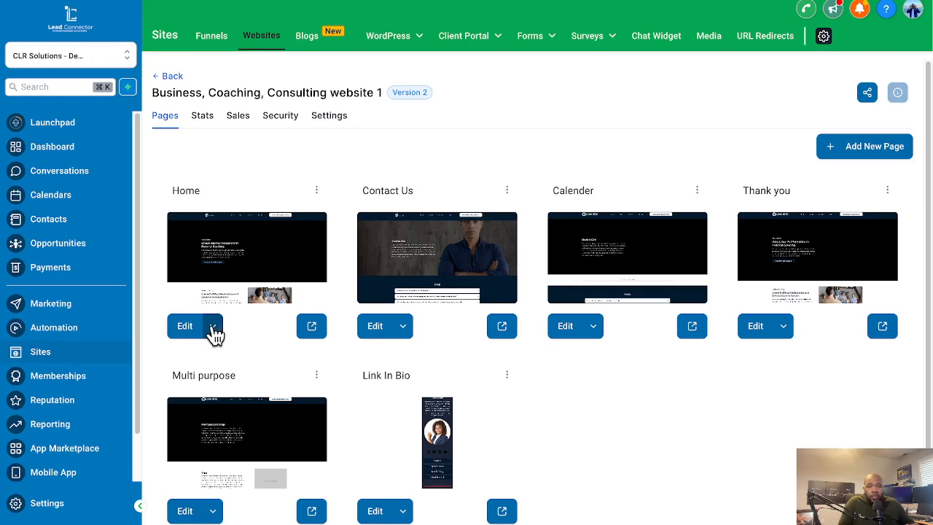
pyautogui.click(213, 328)
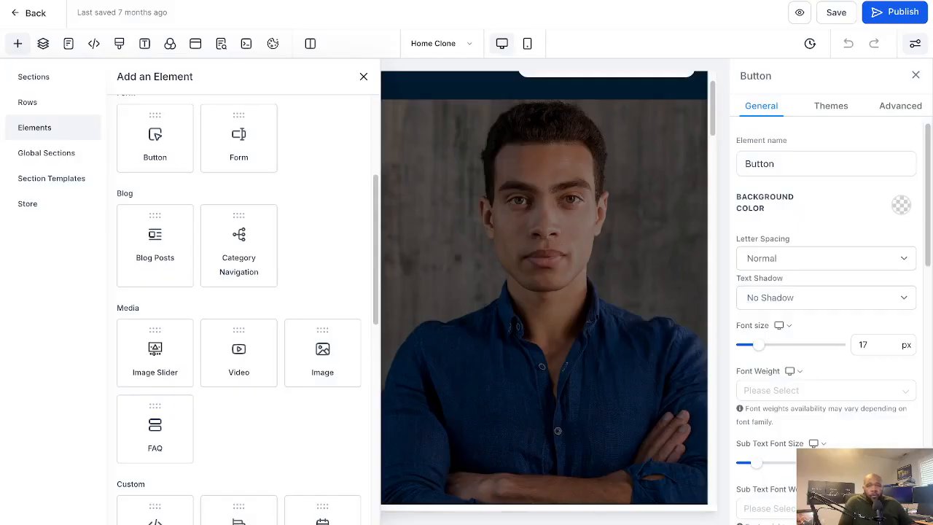
pyautogui.click(364, 81)
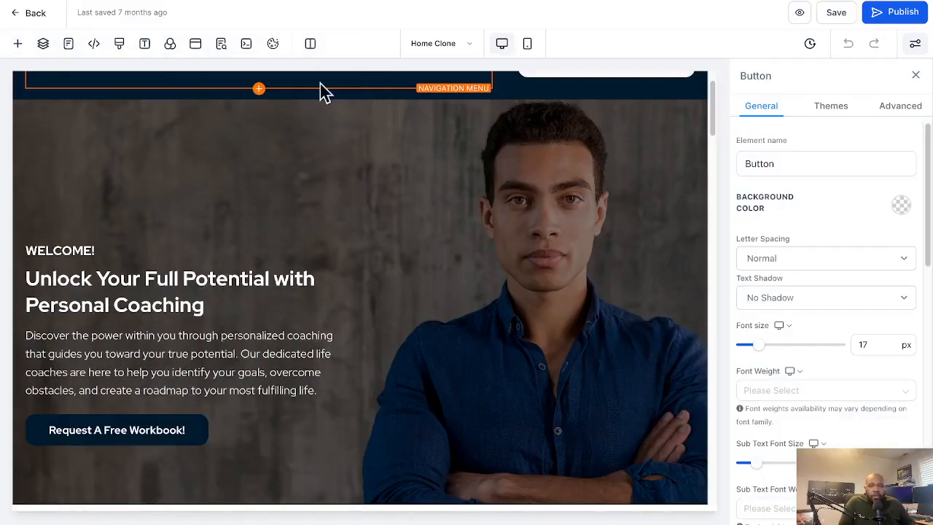
pyautogui.click(915, 75)
pyautogui.scroll(1, 635, 208)
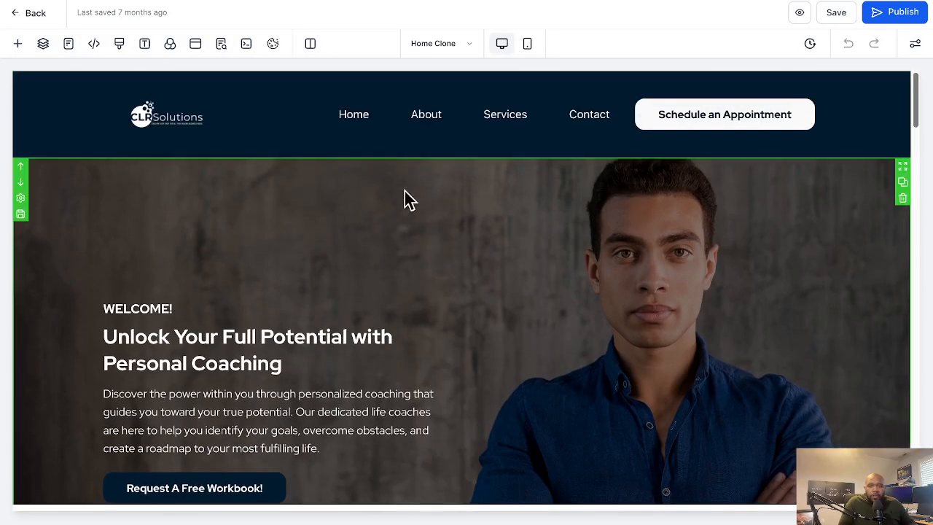
# Examine the Home page's navigation header and the hero section with its welcome text
pyautogui.scroll(-7, 344, 185)
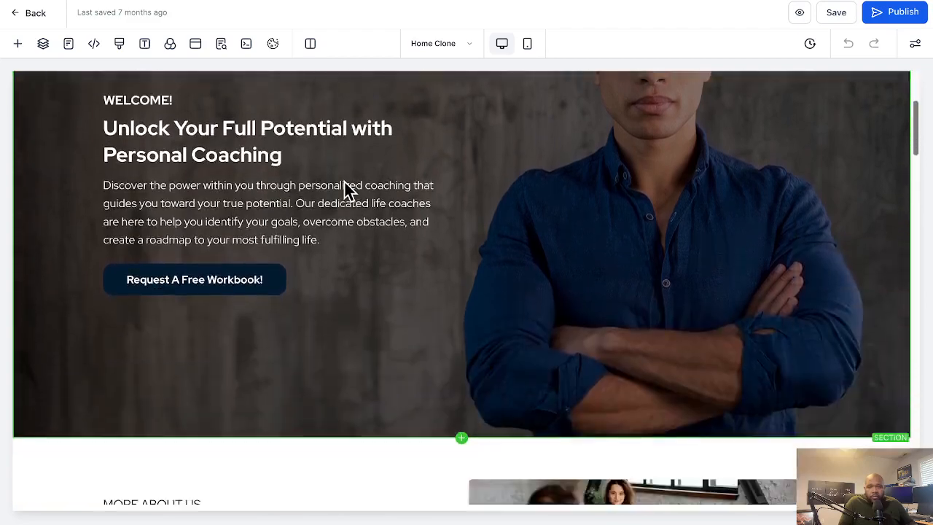
pyautogui.scroll(7, 344, 186)
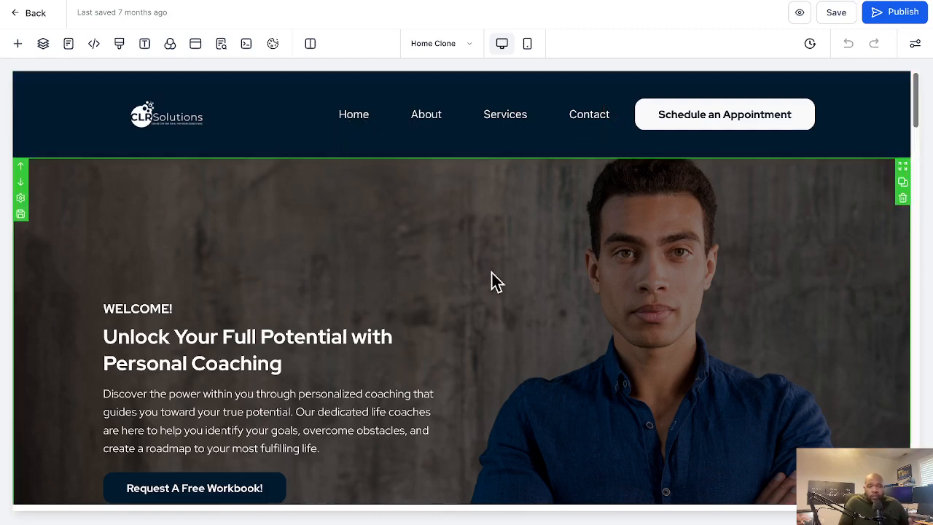
pyautogui.scroll(-2, 493, 281)
pyautogui.scroll(-2, 494, 281)
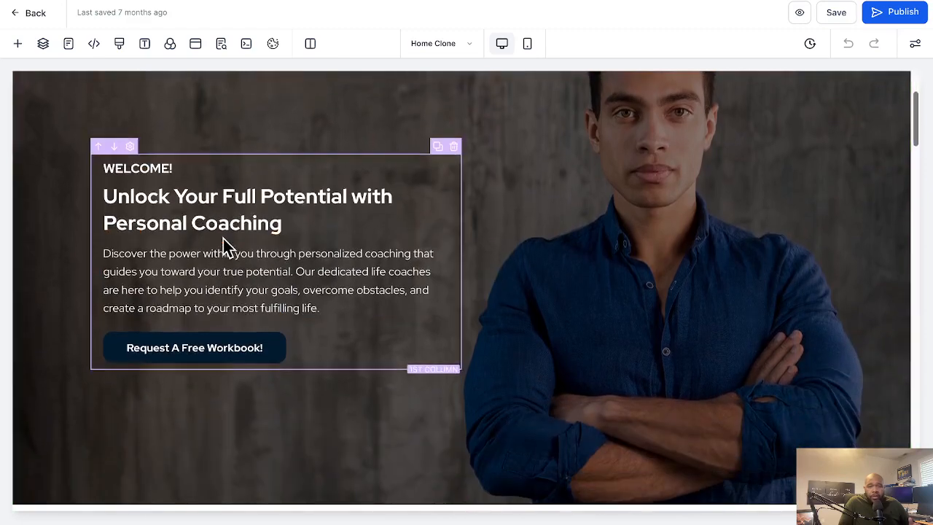
pyautogui.scroll(3, 223, 246)
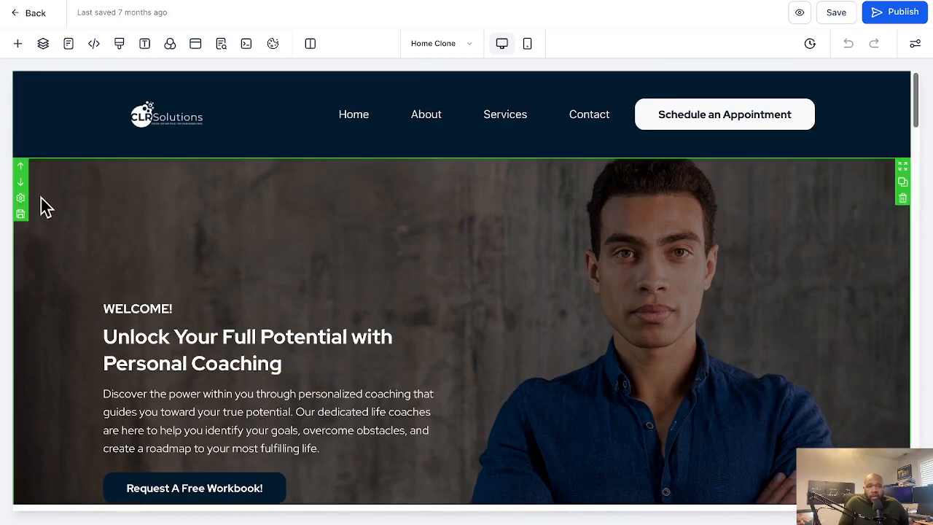
pyautogui.scroll(-3, 51, 146)
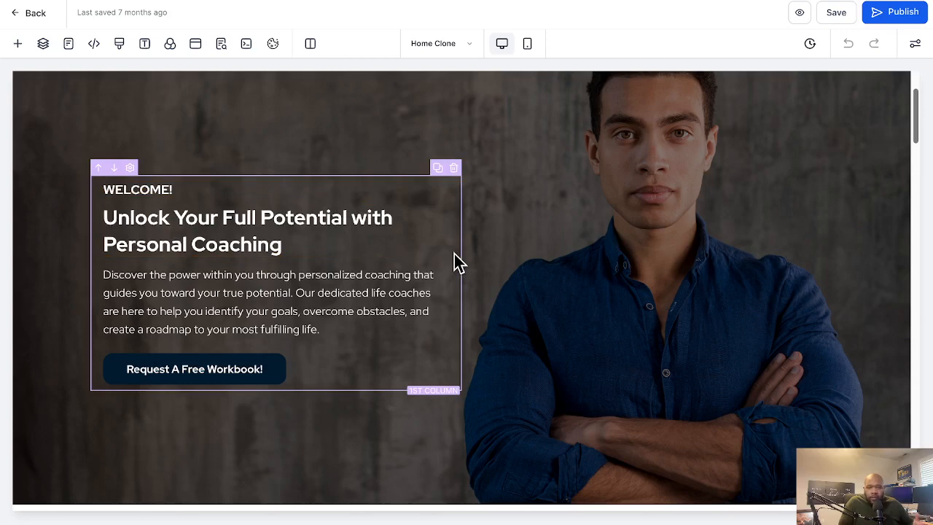
# Clone the navigation header section and delete the duplicate section beneath it
pyautogui.scroll(2, 453, 254)
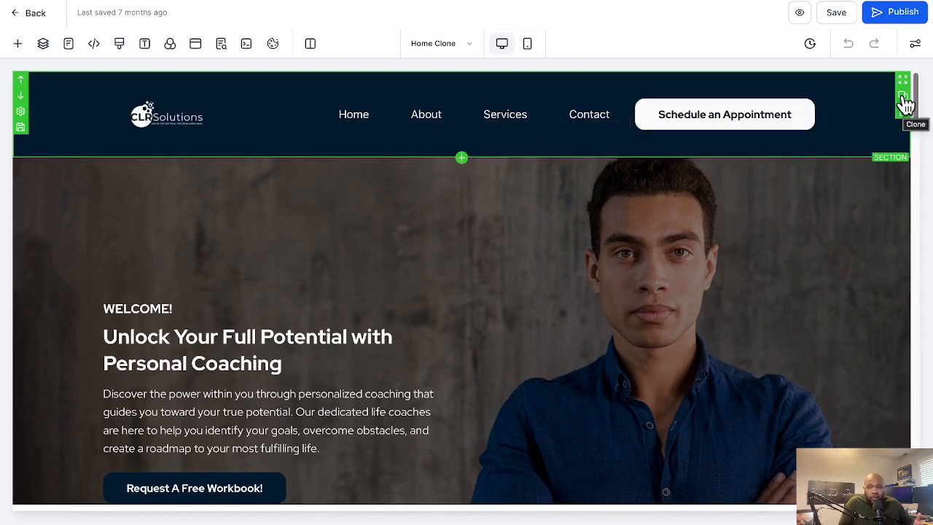
pyautogui.click(903, 101)
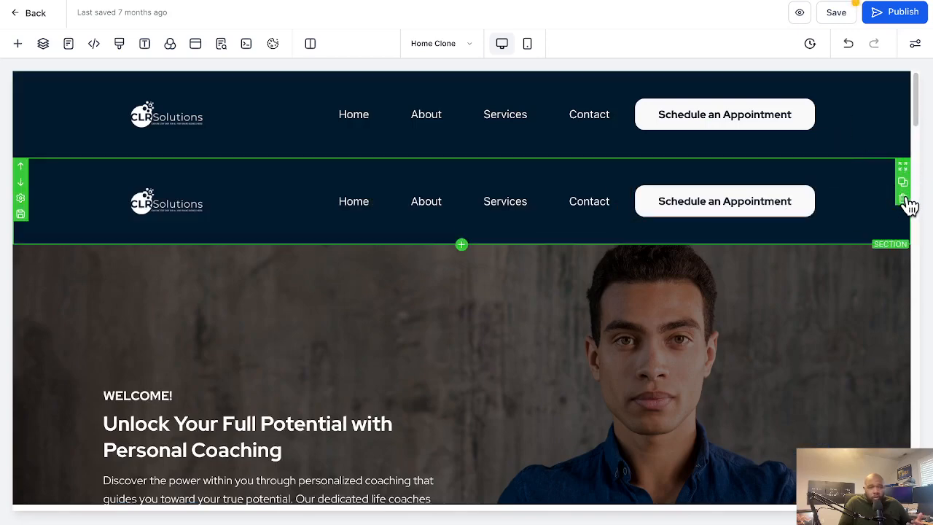
pyautogui.click(903, 198)
# Clone the one-column row holding the hero's welcome text and delete one of the two rows
pyautogui.scroll(-2, 794, 226)
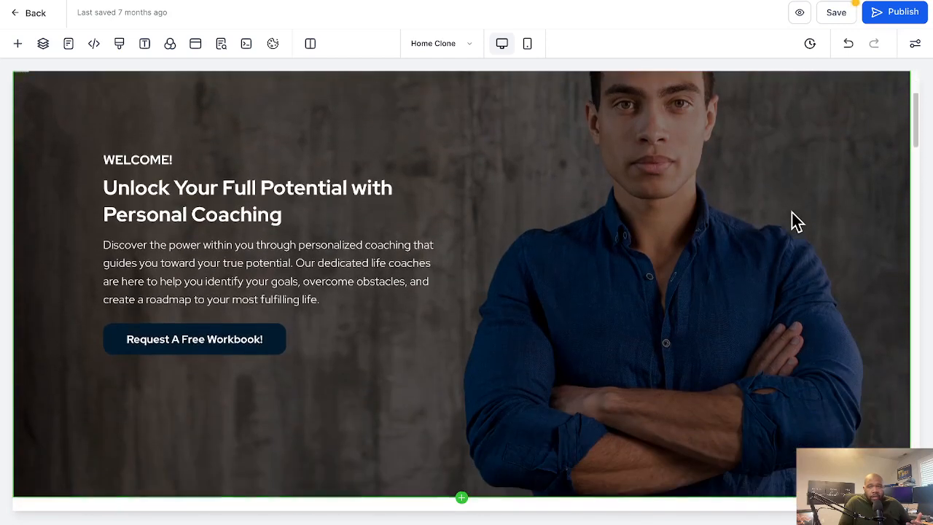
pyautogui.scroll(1, 791, 218)
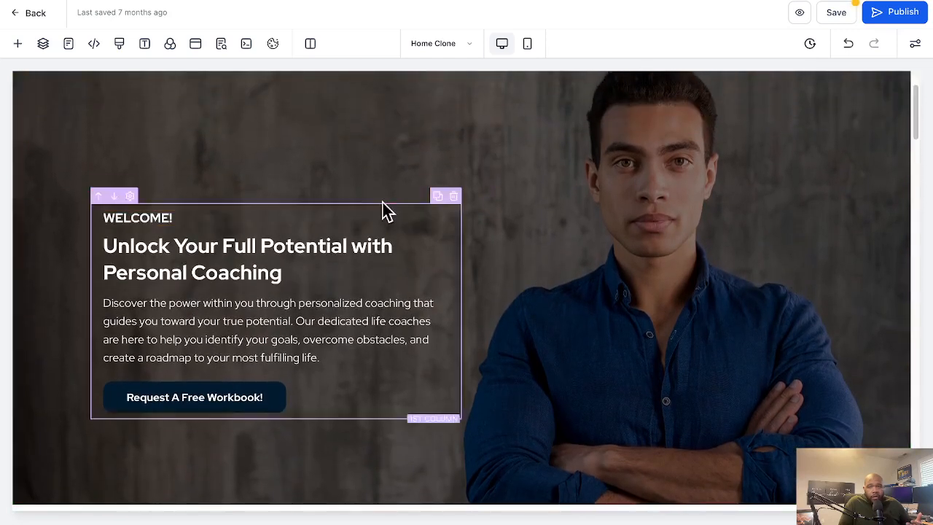
pyautogui.click(410, 206)
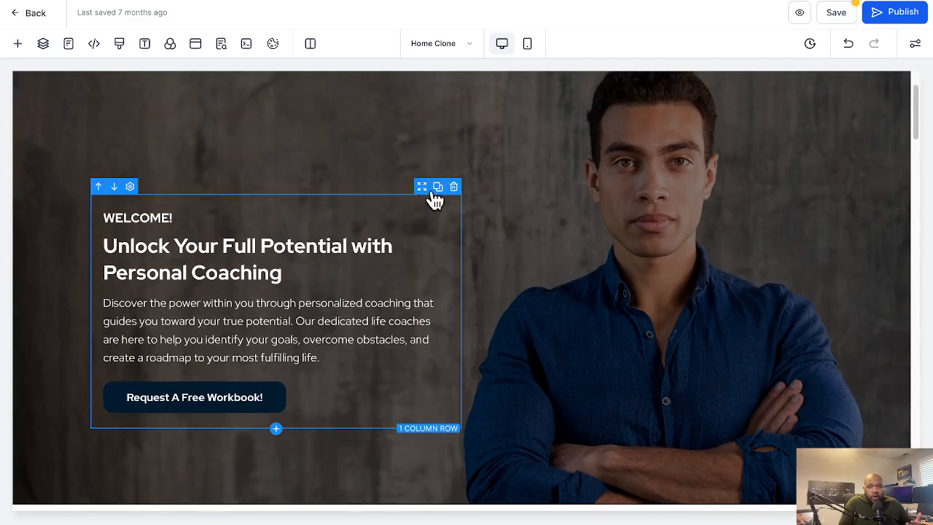
pyautogui.click(437, 187)
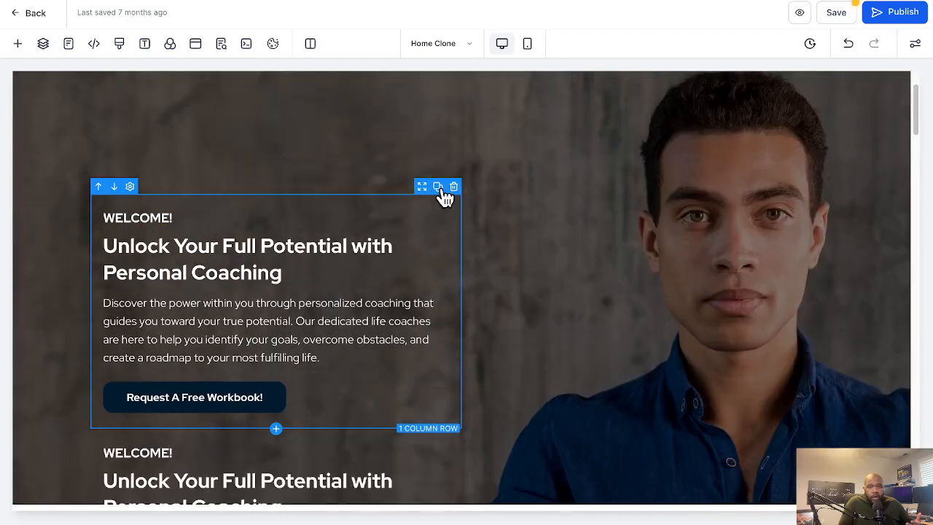
pyautogui.scroll(-5, 441, 197)
pyautogui.scroll(2, 441, 219)
pyautogui.scroll(3, 441, 189)
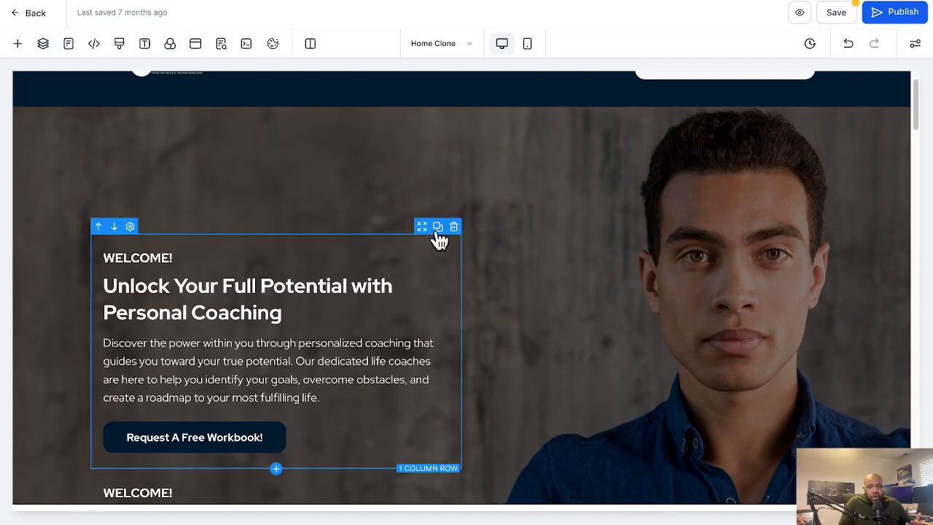
pyautogui.click(453, 228)
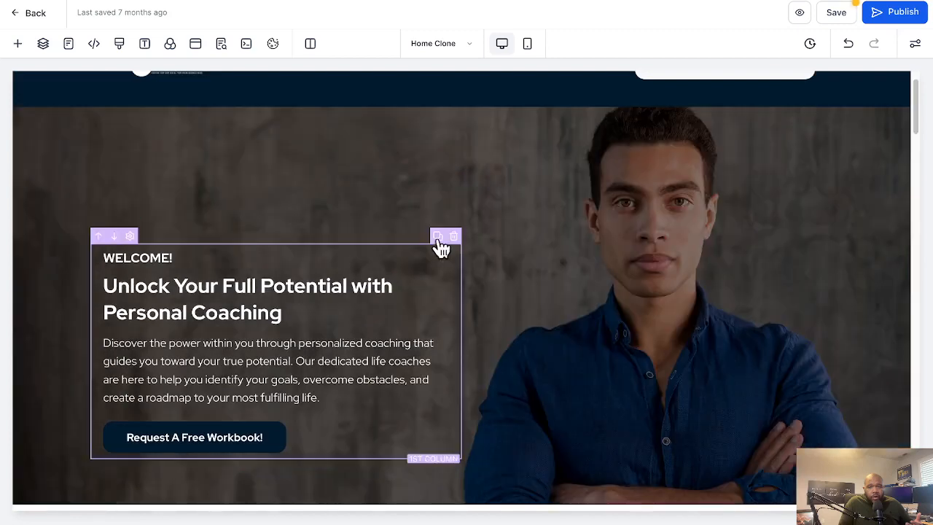
# Clone the column inside the hero's welcome row and delete the duplicate column beside it
pyautogui.click(437, 237)
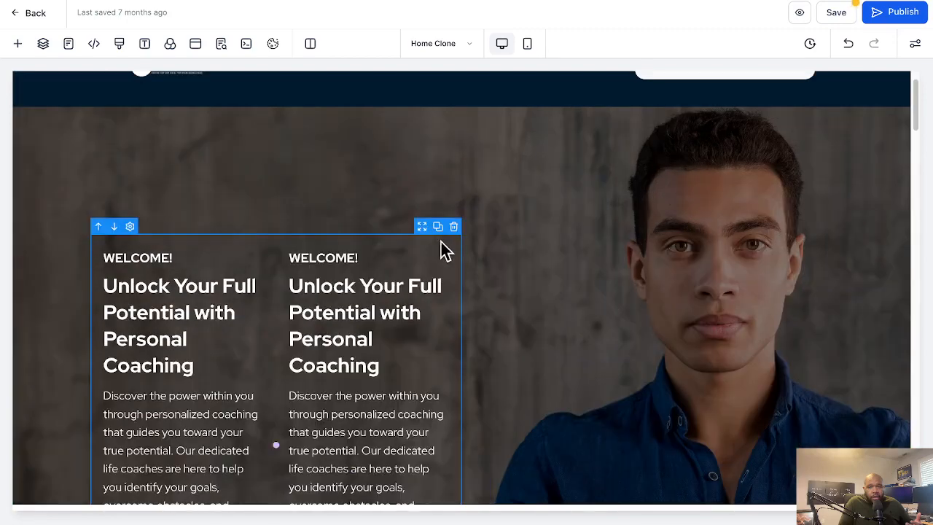
pyautogui.scroll(-3, 442, 248)
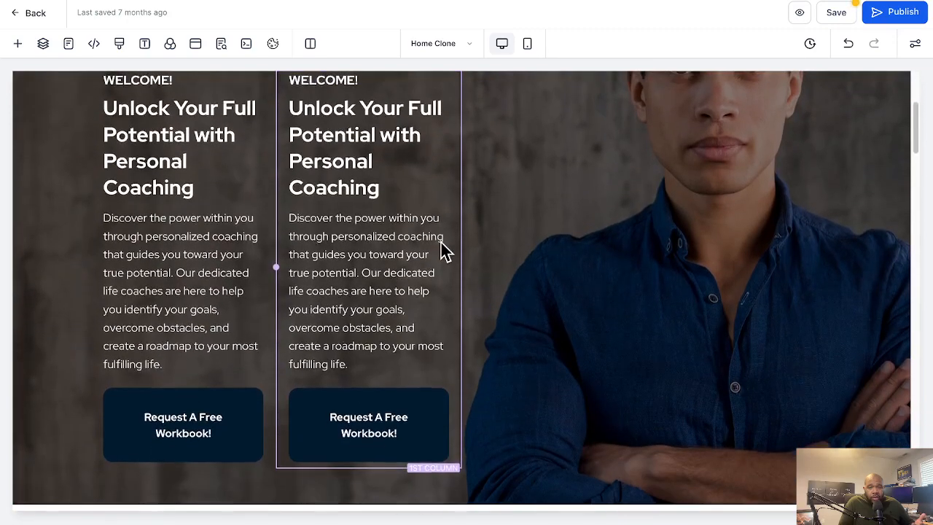
pyautogui.scroll(2, 442, 247)
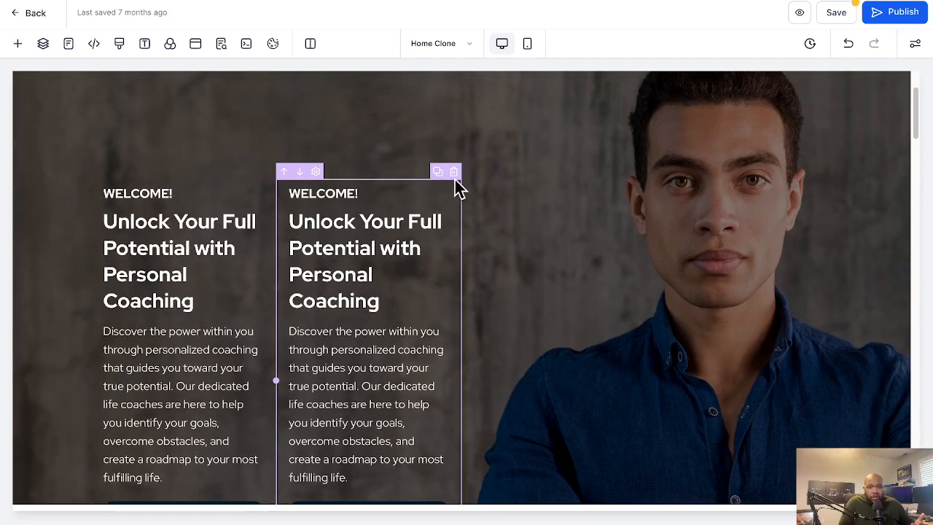
pyautogui.click(454, 172)
pyautogui.click(419, 234)
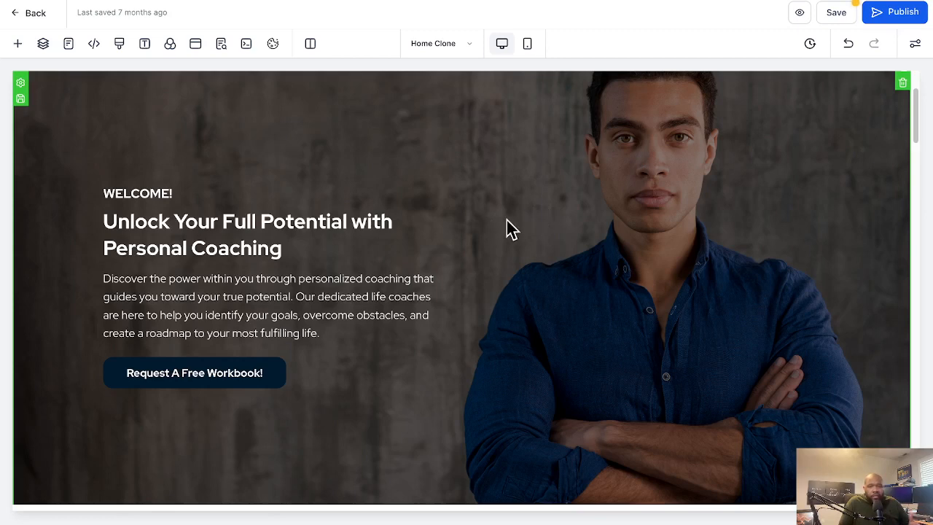
# Replace the word "Your" with "My" in the hero section's "Unlock Your Full Potential with Personal Coaching" headline
pyautogui.scroll(1, 508, 261)
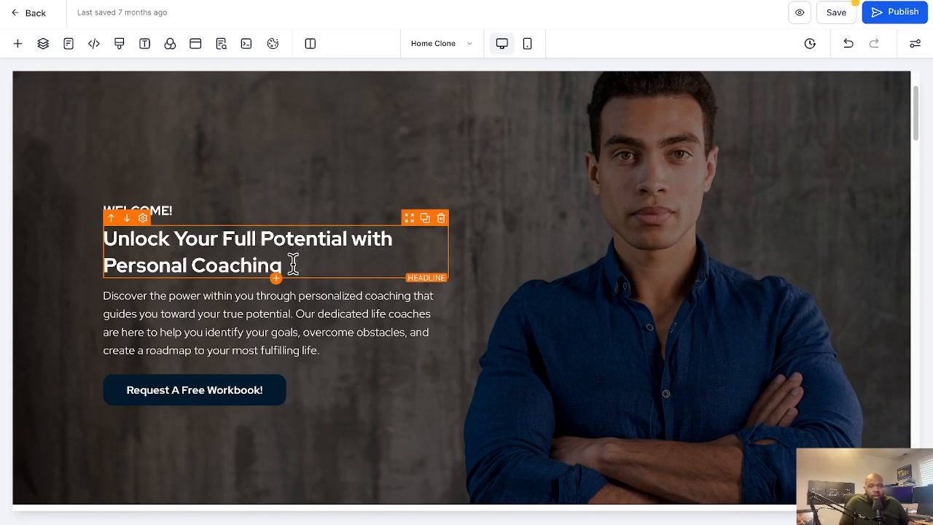
pyautogui.moveTo(287, 265); pyautogui.dragTo(146, 248)
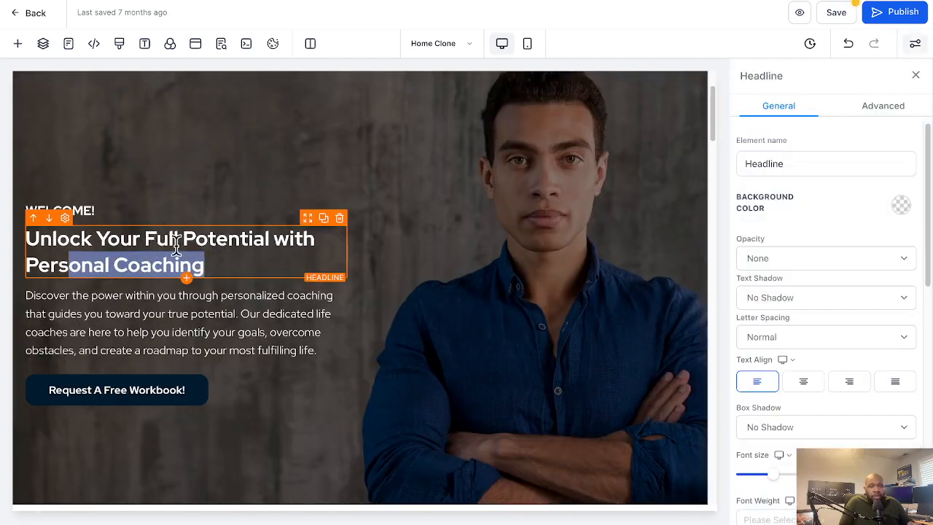
pyautogui.click(177, 246)
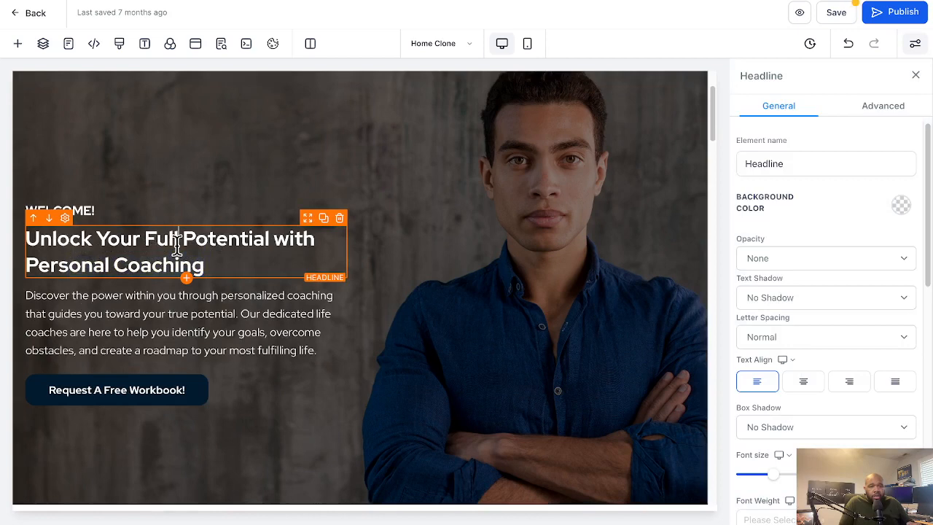
pyautogui.click(97, 242)
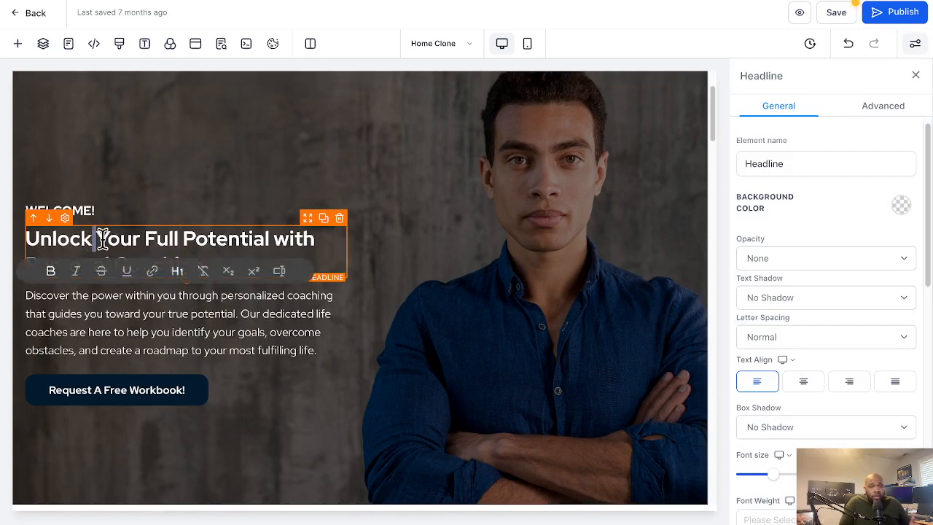
pyautogui.doubleClick(117, 239)
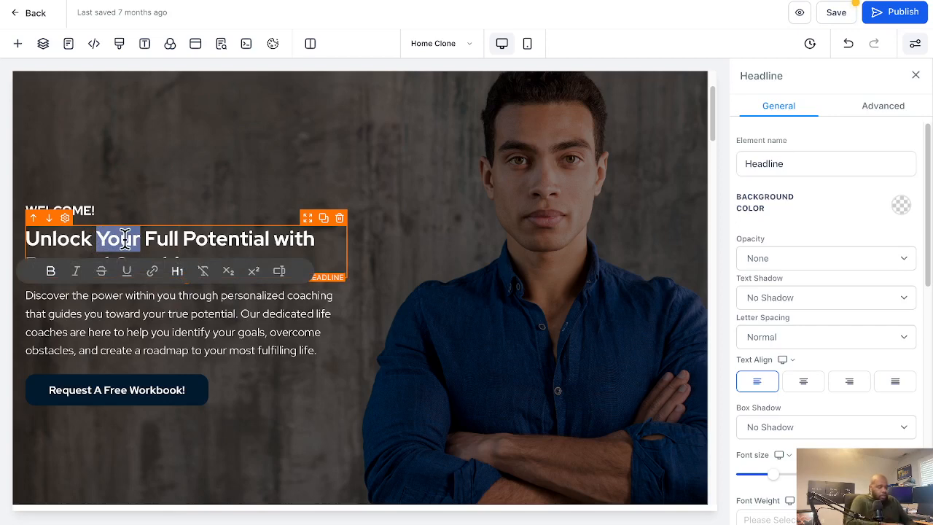
pyautogui.write('My')
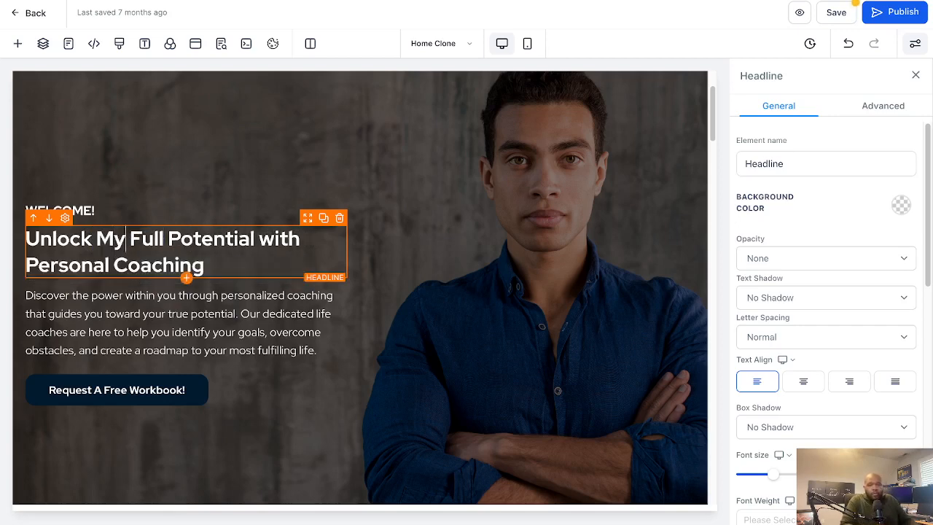
pyautogui.click(252, 314)
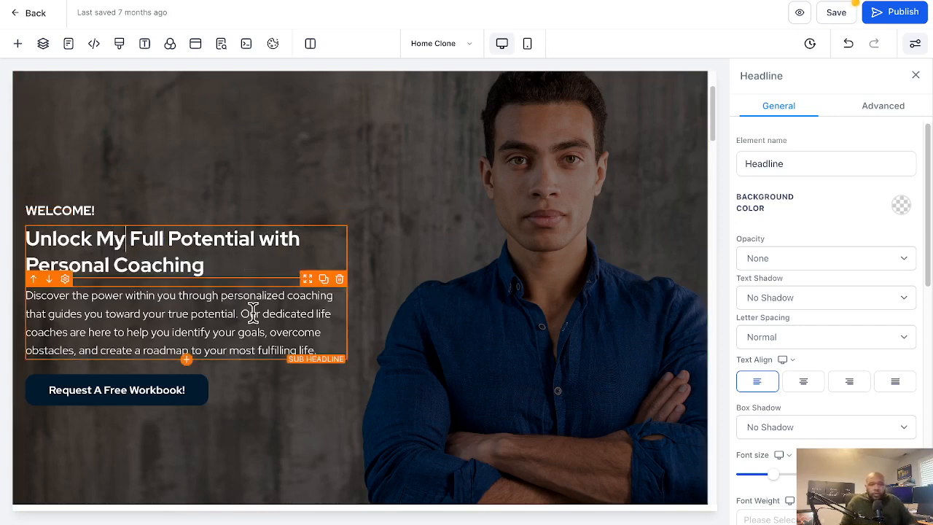
pyautogui.doubleClick(167, 295)
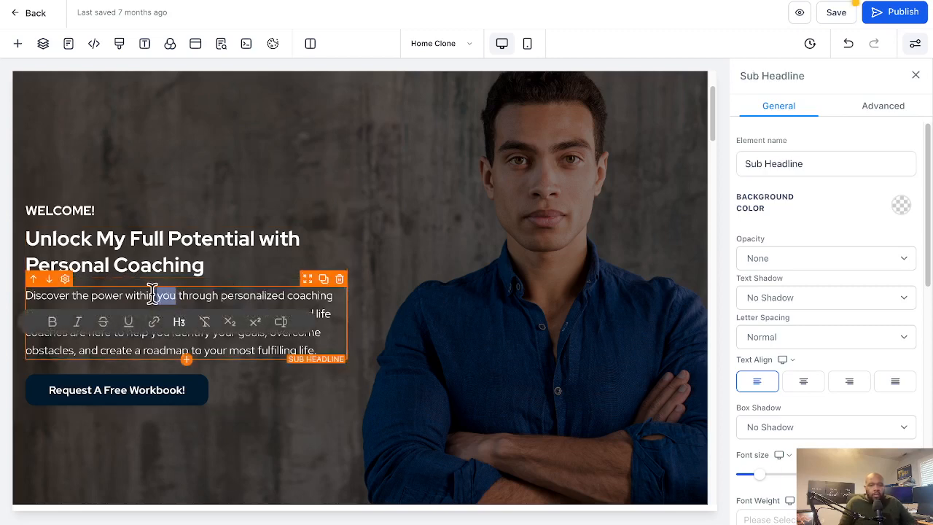
pyautogui.click(151, 295)
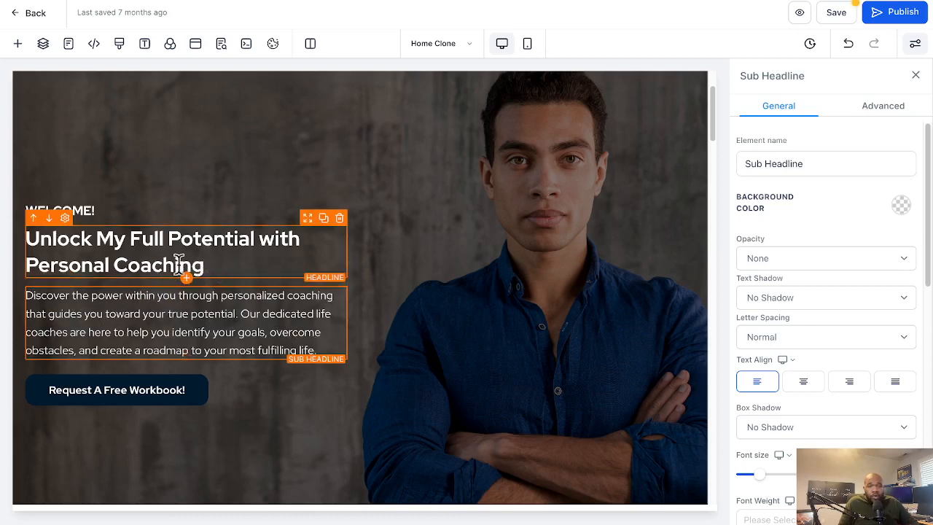
# Set the bold text color of the hero headline to red
pyautogui.tripleClick(93, 252)
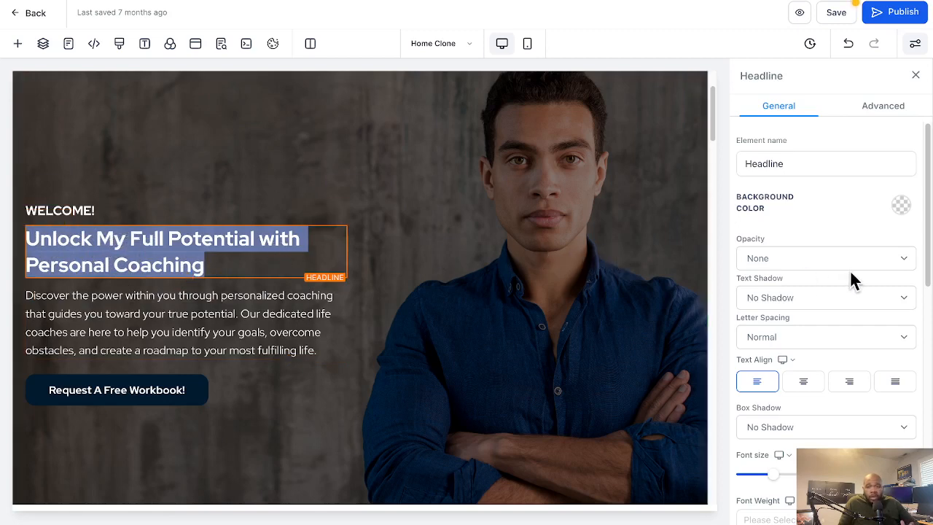
pyautogui.scroll(-5, 851, 279)
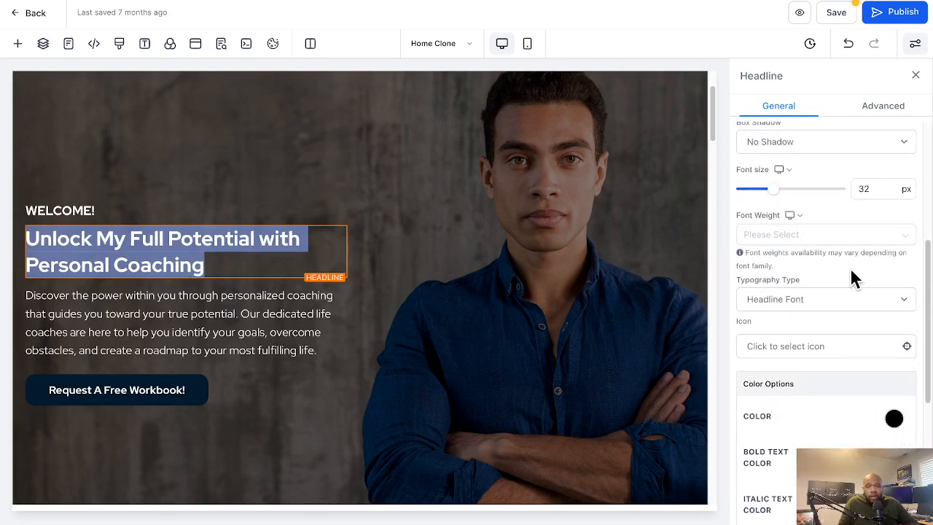
pyautogui.scroll(-3, 853, 277)
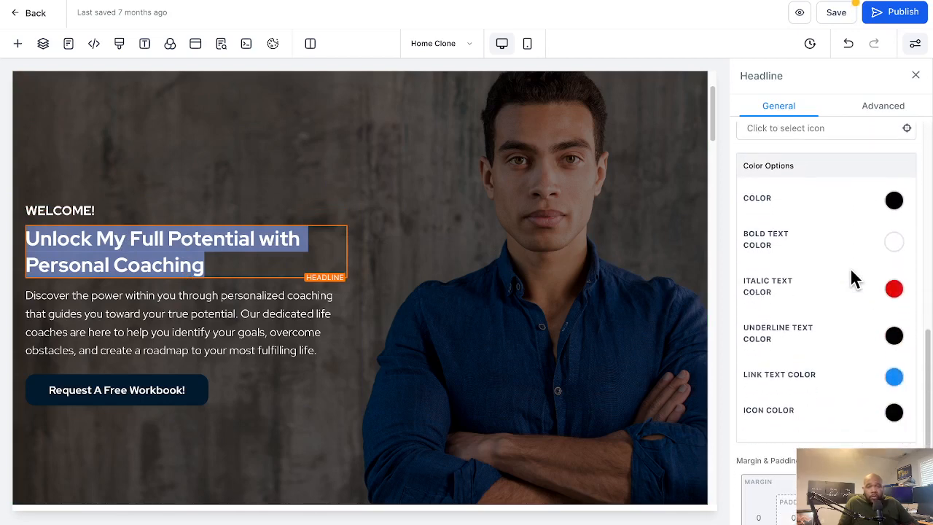
pyautogui.click(888, 247)
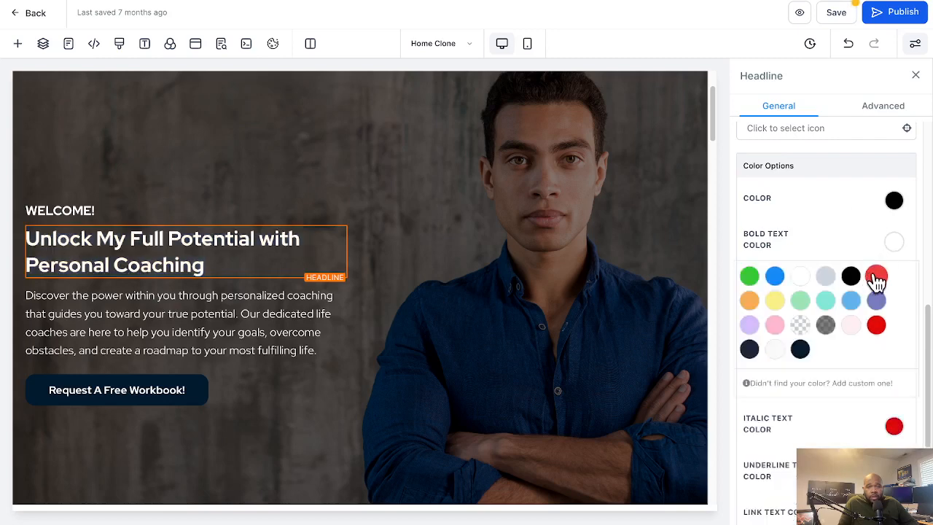
pyautogui.click(876, 276)
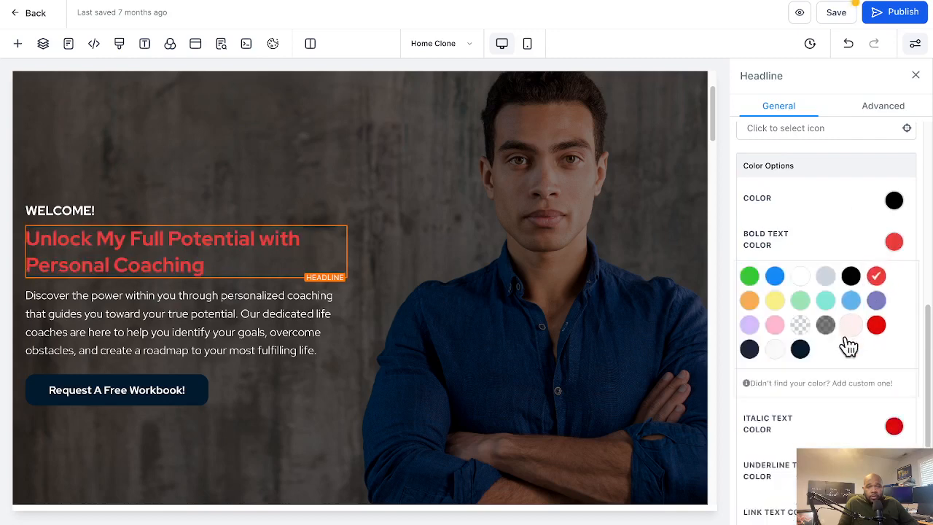
# Add the purple custom color #8715CA to the palette and set the headline's bold text color to light blue
pyautogui.click(807, 386)
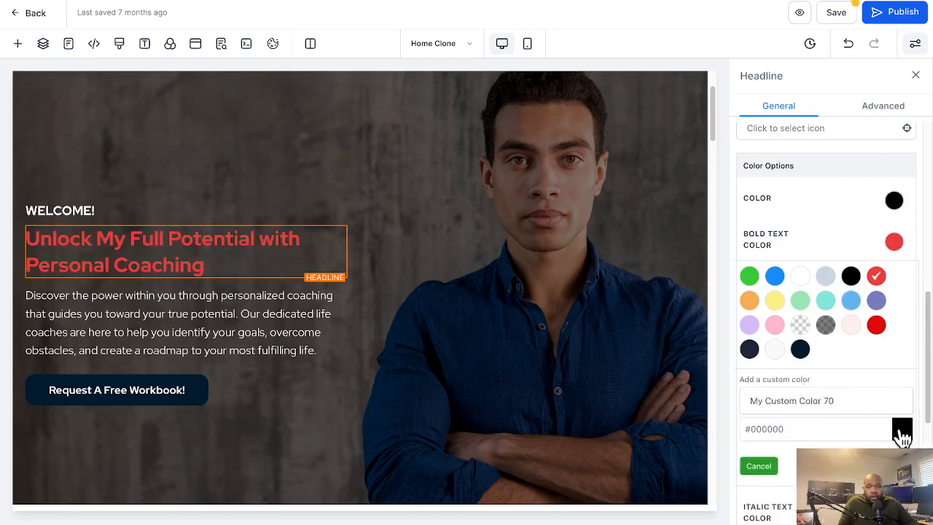
pyautogui.click(867, 420)
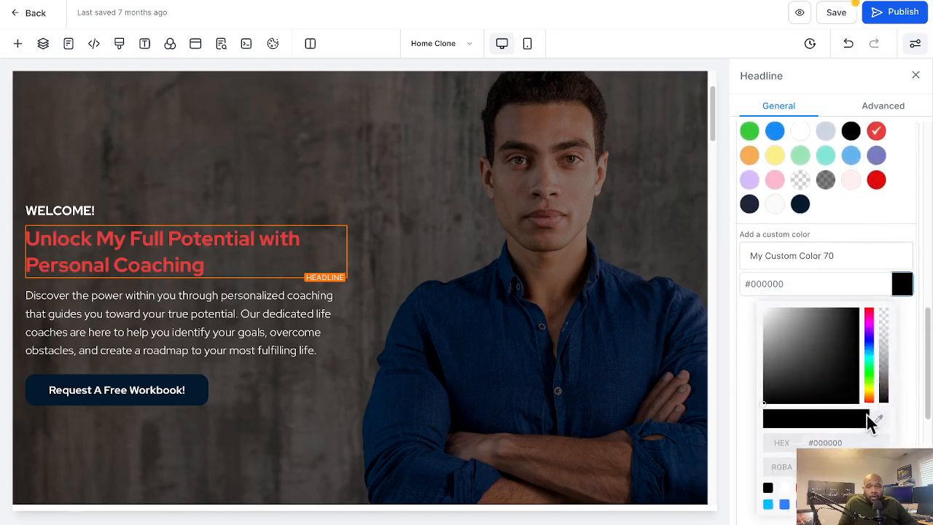
pyautogui.moveTo(873, 348); pyautogui.dragTo(870, 335)
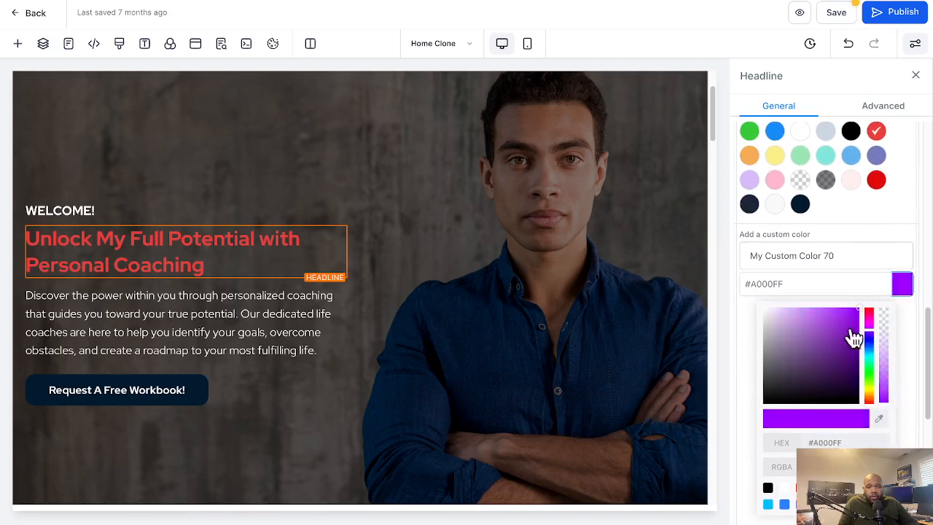
pyautogui.click(848, 329)
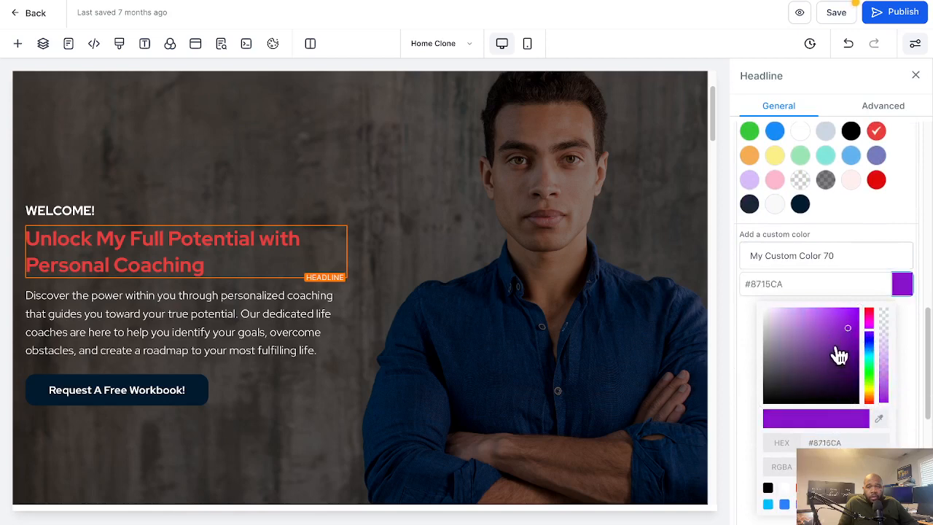
pyautogui.click(902, 290)
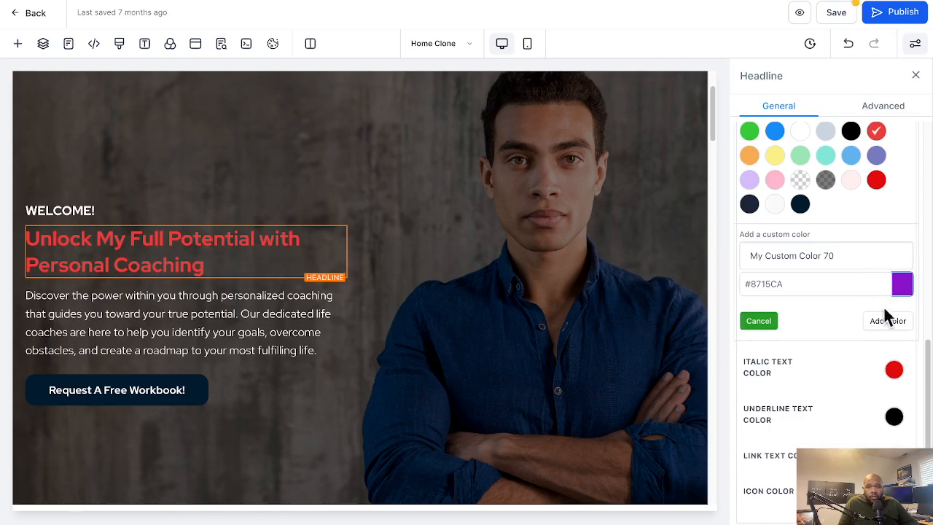
pyautogui.click(888, 320)
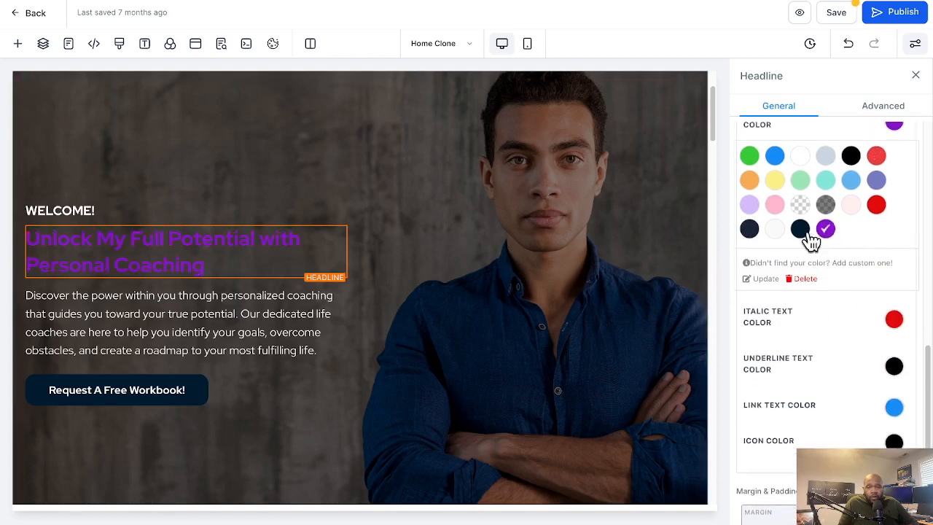
pyautogui.click(852, 182)
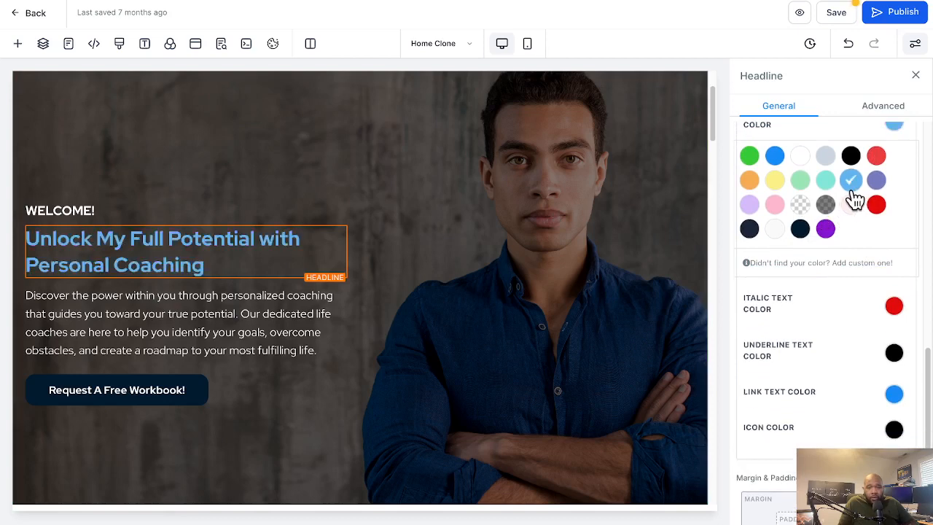
pyautogui.scroll(-1, 860, 244)
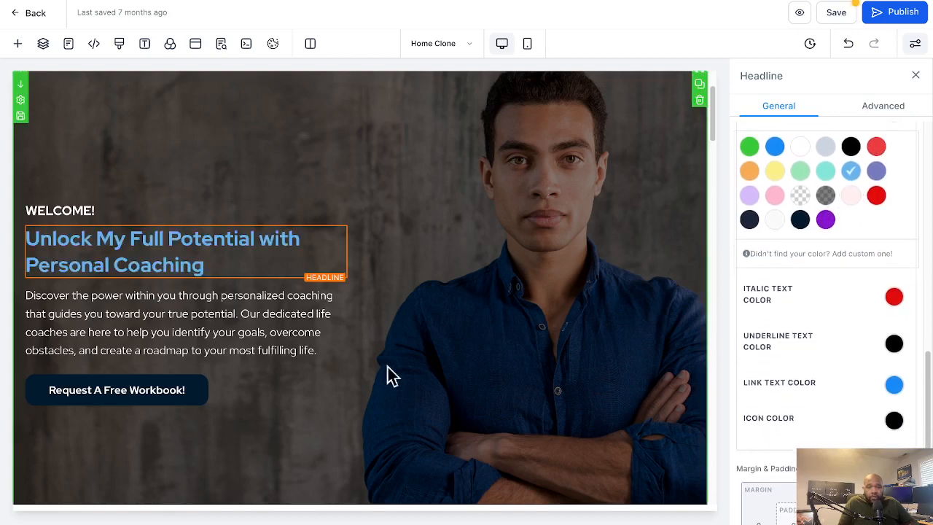
# Set the background color of the hero's "Request A Free Workbook!" button to red
pyautogui.click(209, 397)
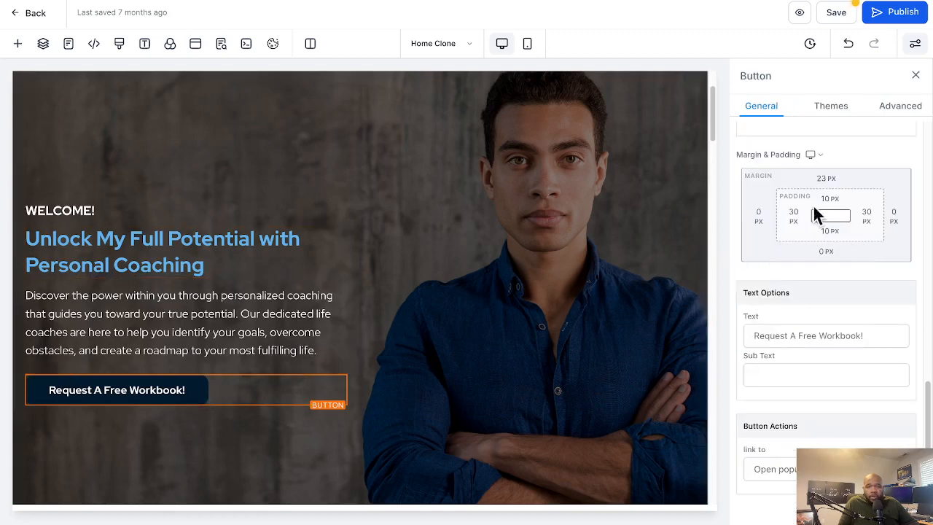
pyautogui.scroll(-1, 809, 200)
pyautogui.scroll(5, 809, 198)
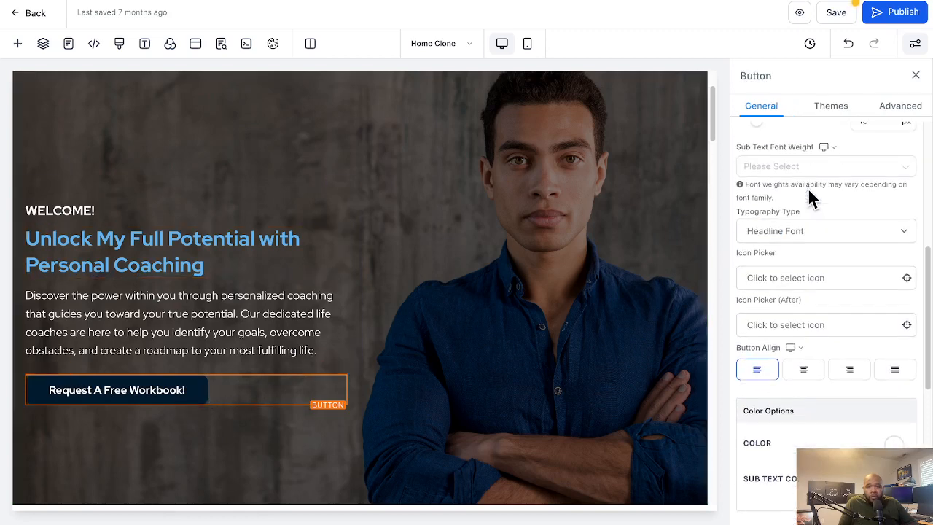
pyautogui.scroll(5, 808, 189)
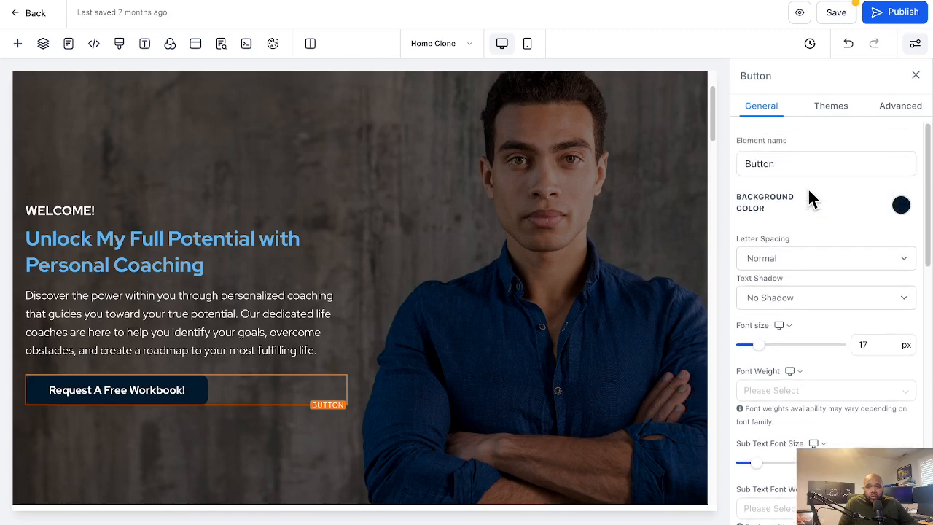
pyautogui.scroll(-1, 787, 204)
pyautogui.click(899, 187)
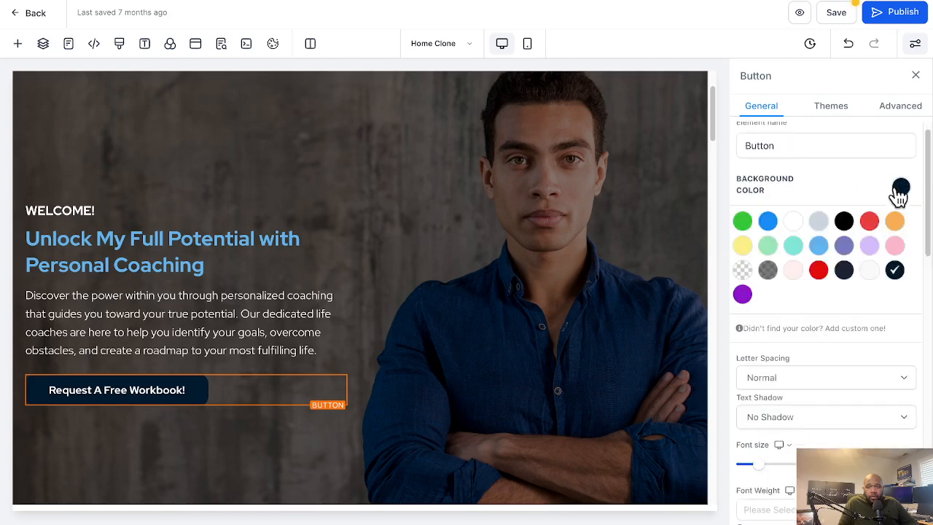
pyautogui.click(871, 222)
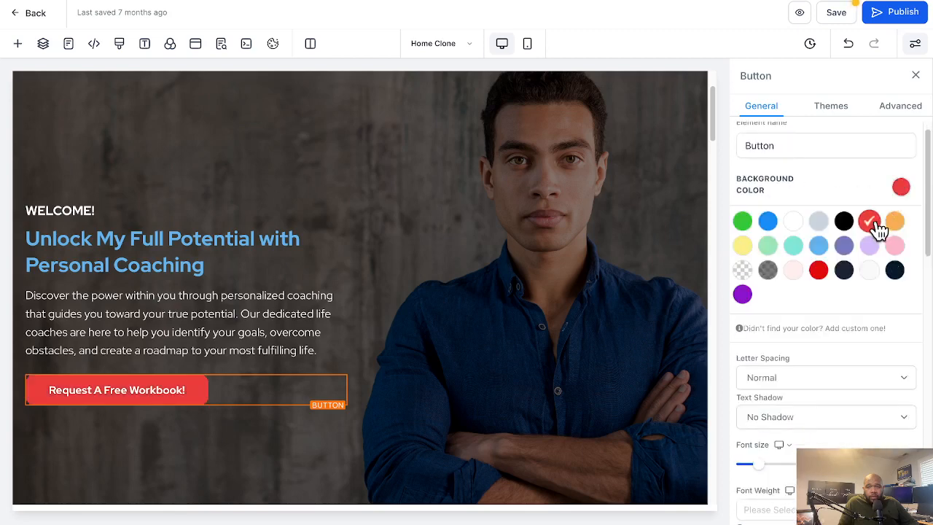
# Set the text color of the "Request A Free Workbook!" button to black
pyautogui.scroll(-1, 873, 279)
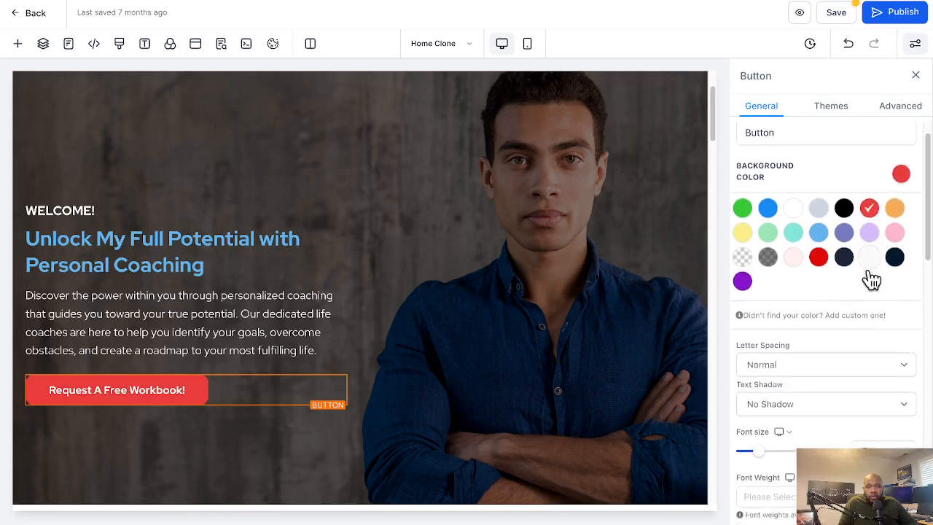
pyautogui.scroll(-10, 867, 270)
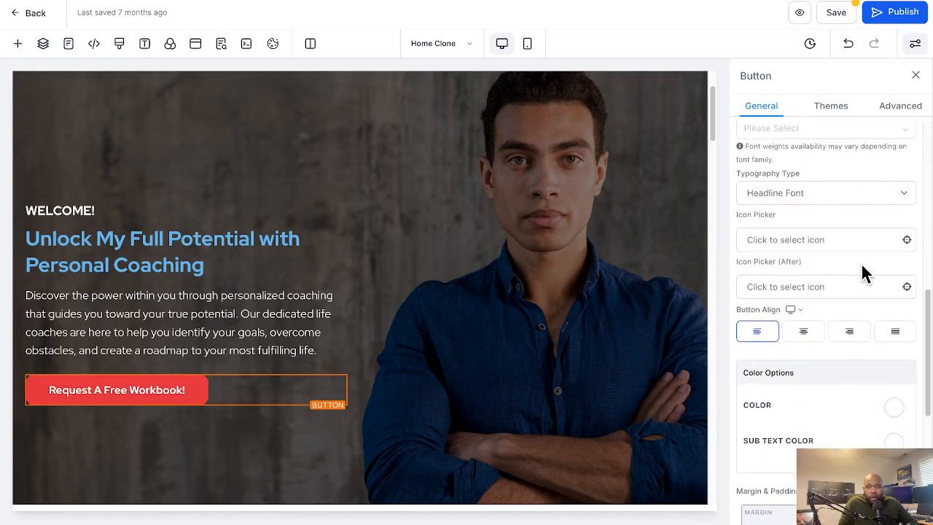
pyautogui.scroll(-3, 860, 261)
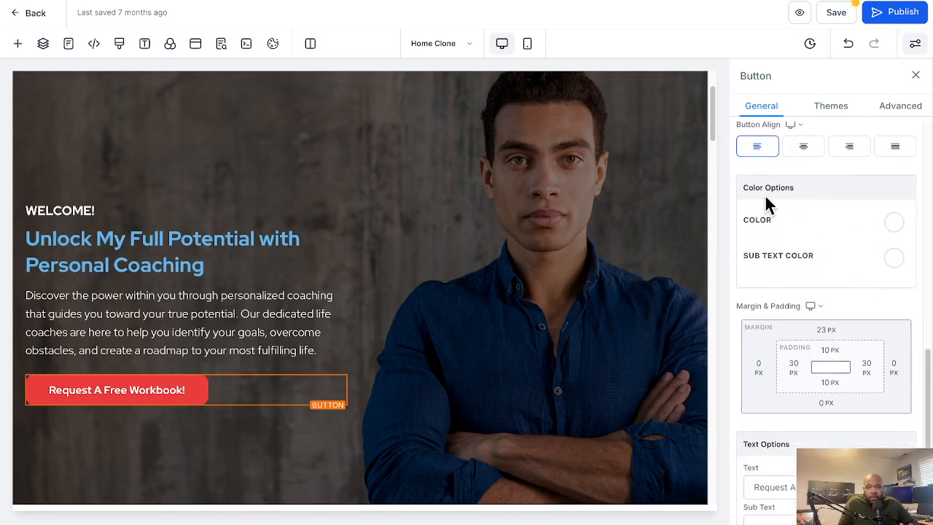
pyautogui.click(891, 228)
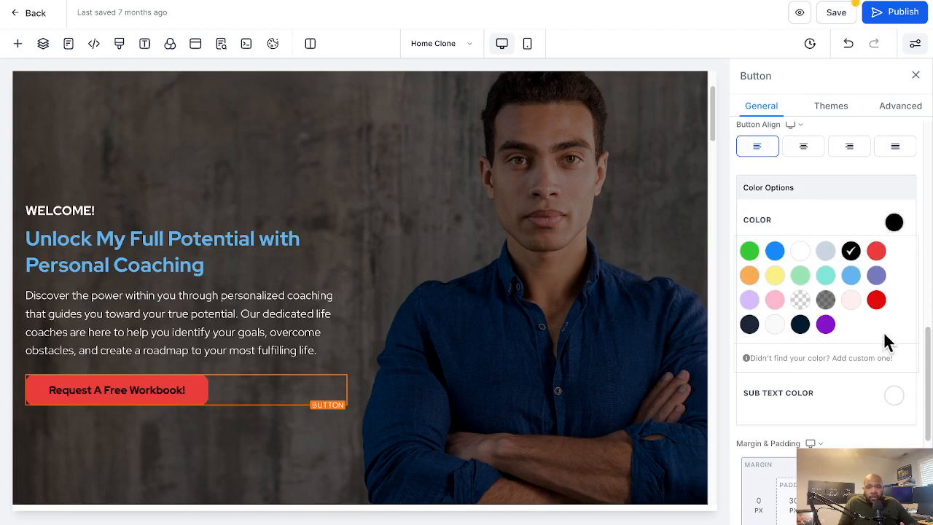
# Browse the preset themes available for the hero's "Request A Free Workbook!" button
pyautogui.scroll(2, 878, 350)
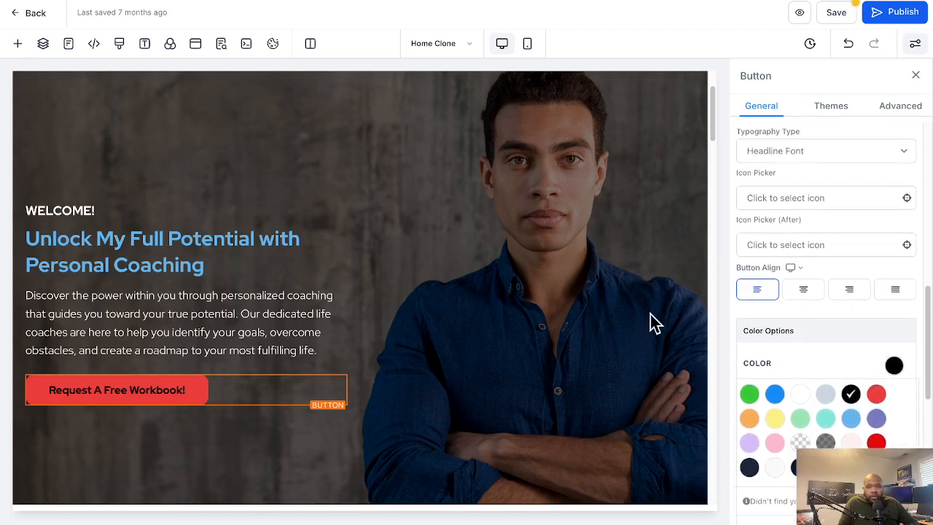
pyautogui.scroll(2, 820, 207)
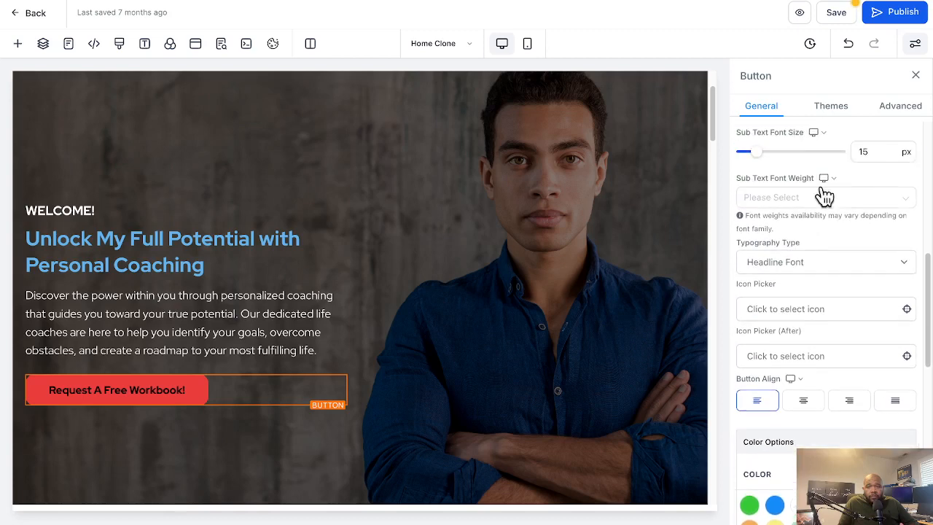
pyautogui.click(839, 113)
pyautogui.scroll(-2, 840, 219)
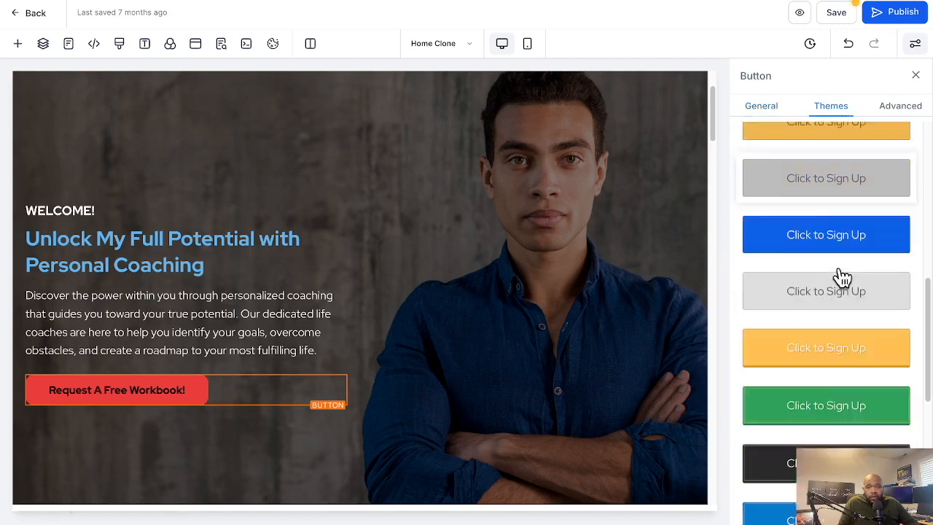
pyautogui.scroll(-5, 840, 284)
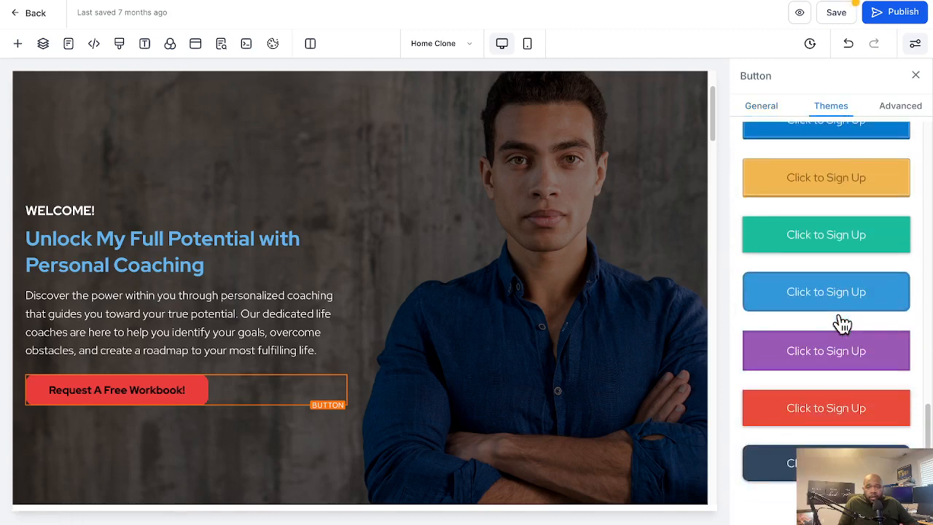
# Look back through the preset button themes and return to the hero button's general settings
pyautogui.scroll(1, 823, 334)
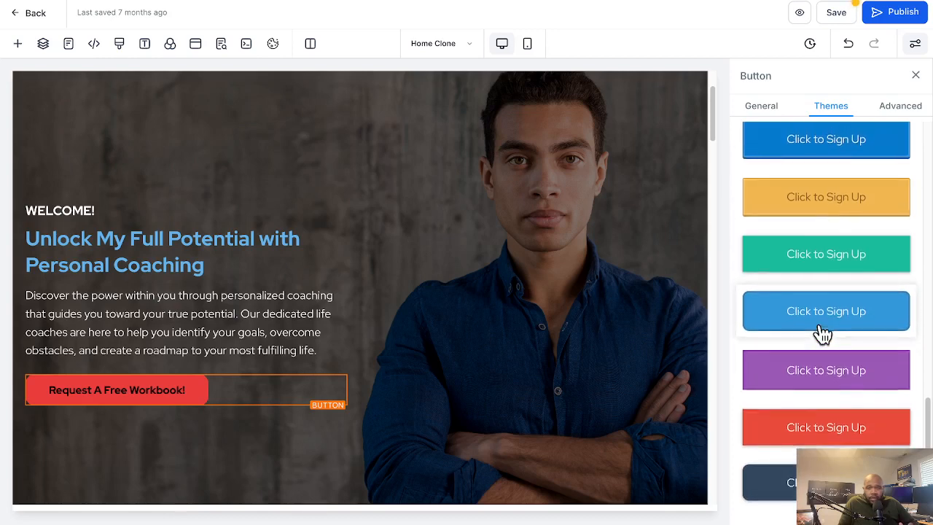
pyautogui.scroll(7, 823, 334)
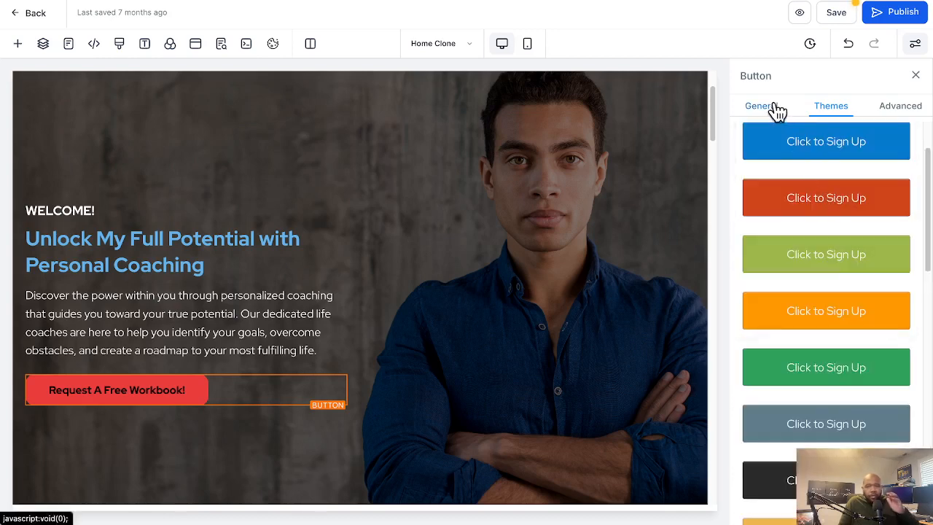
pyautogui.click(777, 111)
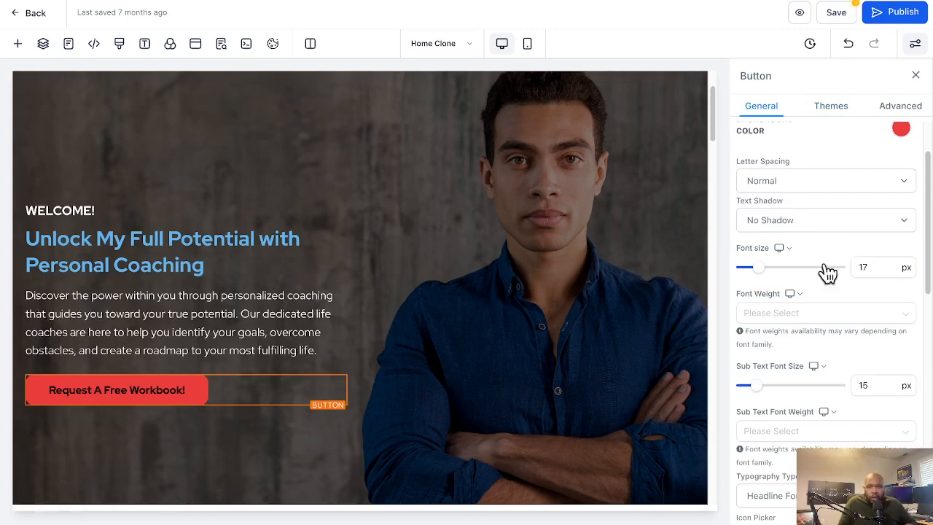
# Open the media library for the "More About Us" section's image and look through the My Media files
pyautogui.scroll(-2, 474, 329)
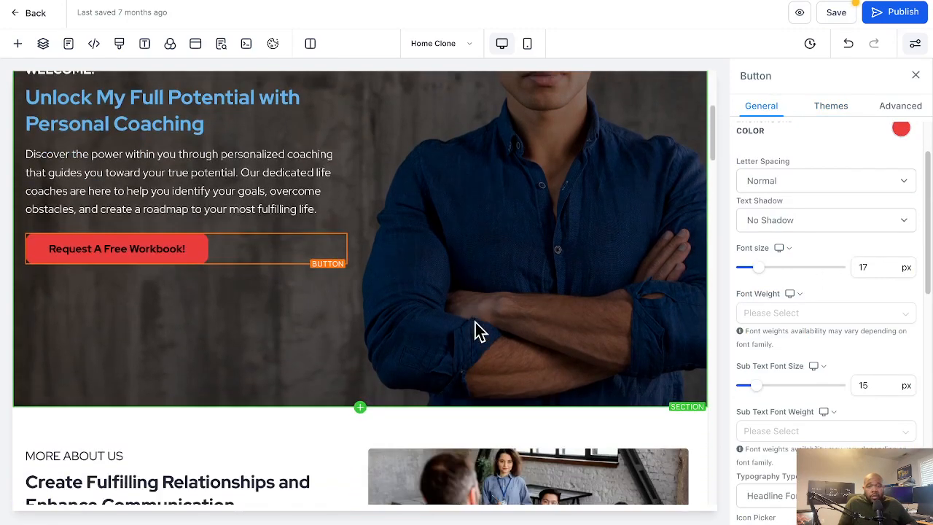
pyautogui.scroll(-3, 474, 326)
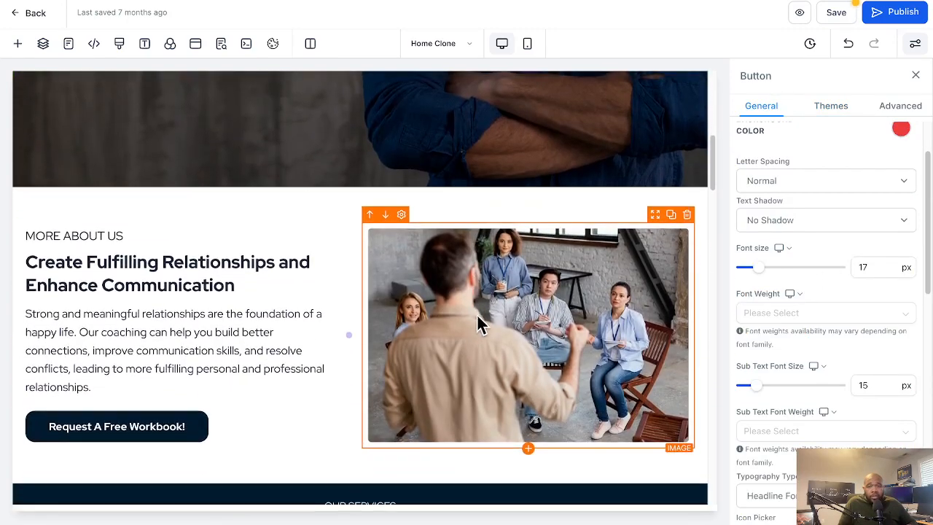
pyautogui.click(484, 306)
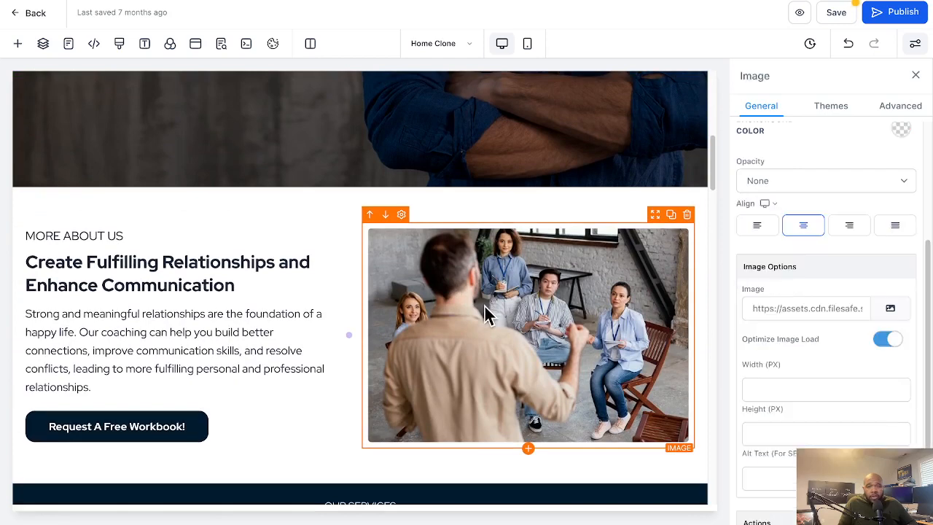
pyautogui.click(892, 310)
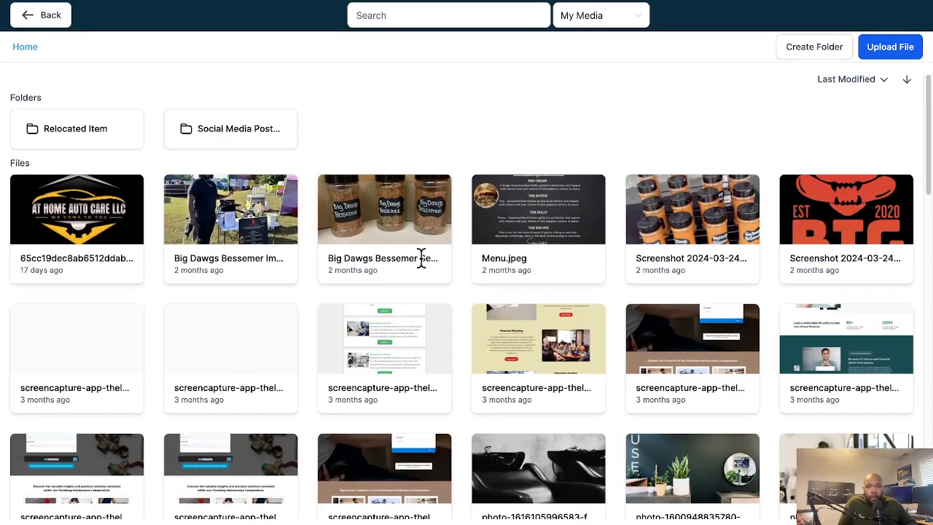
pyautogui.scroll(-10, 453, 194)
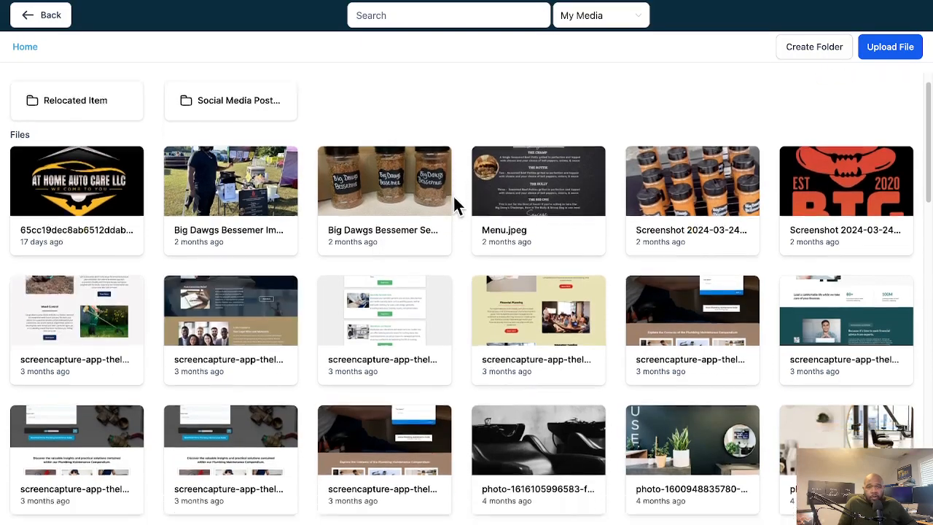
pyautogui.scroll(10, 453, 194)
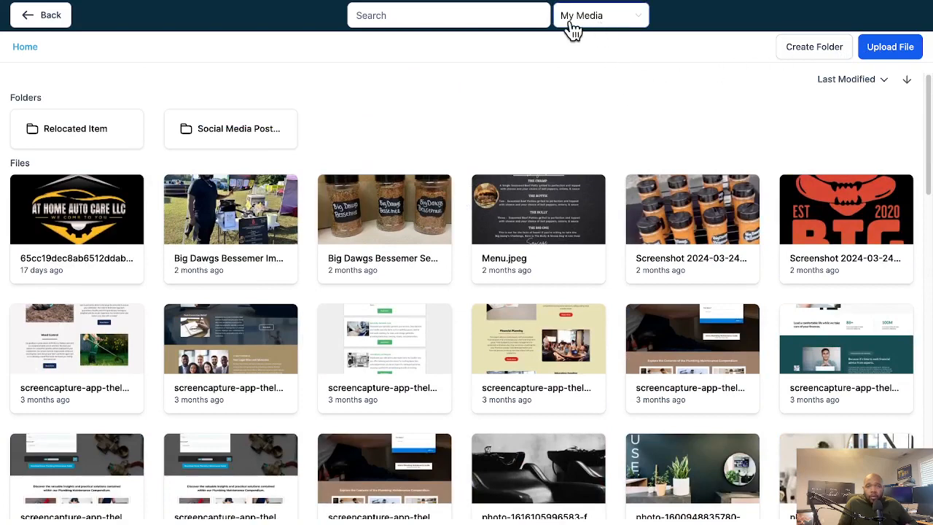
# Switch the media source to Unsplash and search for "coaching"
pyautogui.click(601, 27)
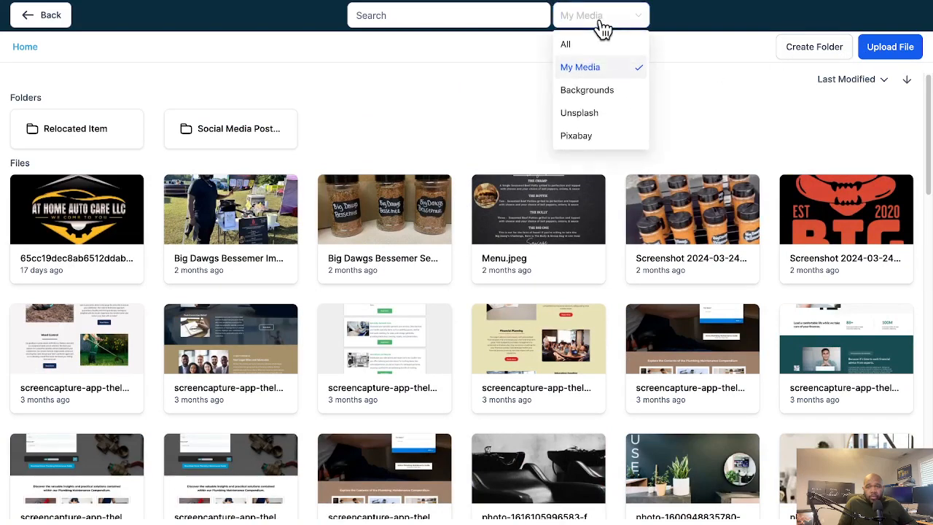
pyautogui.click(589, 113)
pyautogui.click(485, 22)
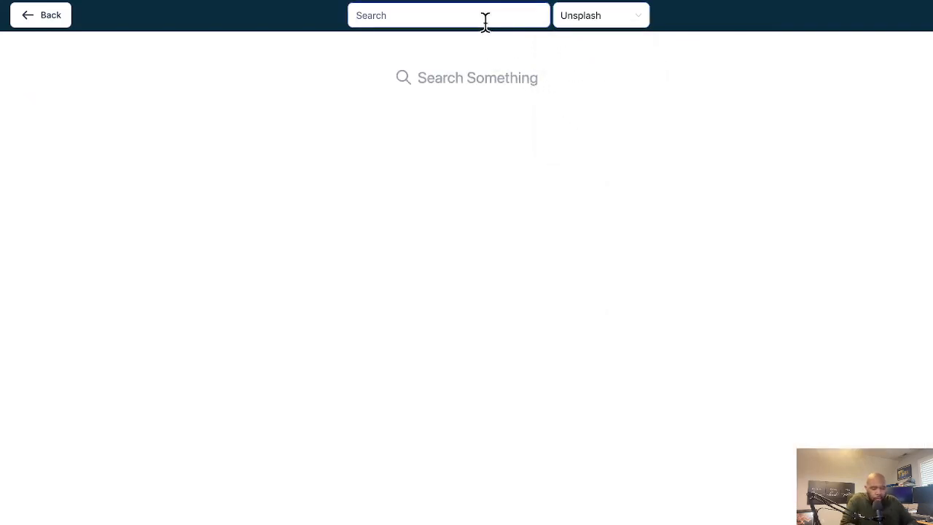
pyautogui.write('coaching')
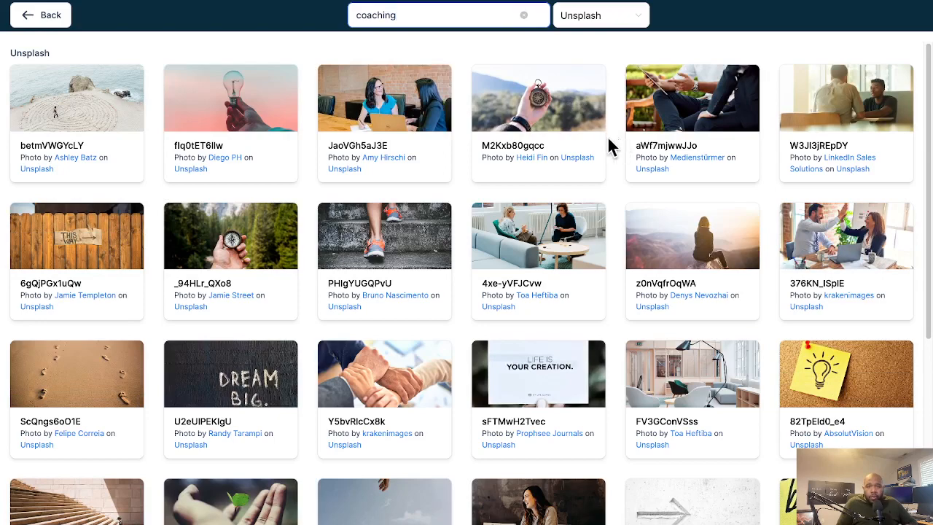
# Replace the "More About Us" image with the Unsplash photo of two women talking on a sofa
pyautogui.scroll(-1, 445, 153)
pyautogui.scroll(-4, 446, 153)
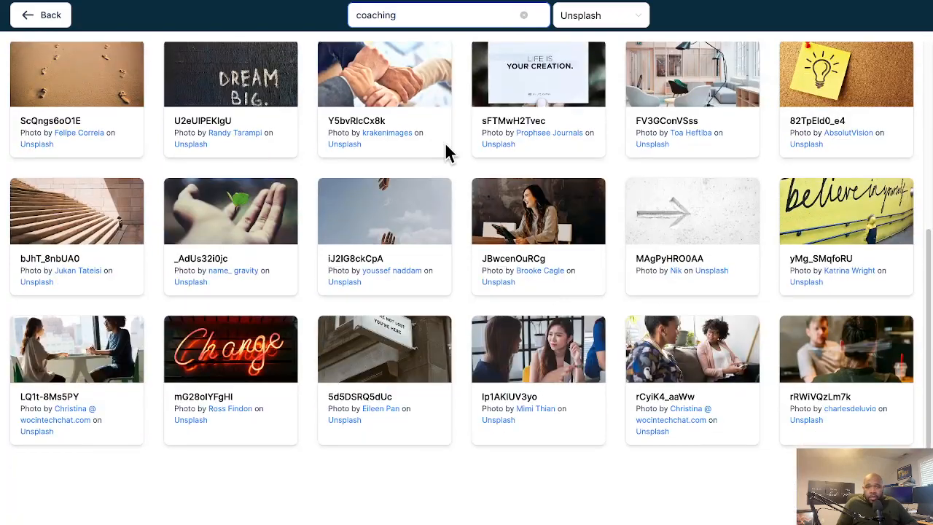
pyautogui.scroll(-1, 445, 146)
pyautogui.click(685, 352)
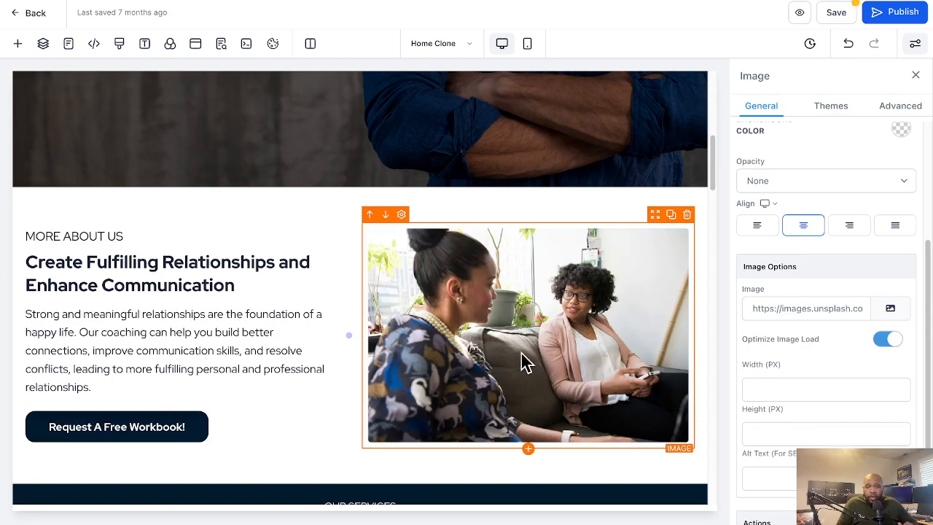
# Change the "Group Coaching" service headline to "Group & 1 on 1 Coaching"
pyautogui.scroll(-3, 521, 361)
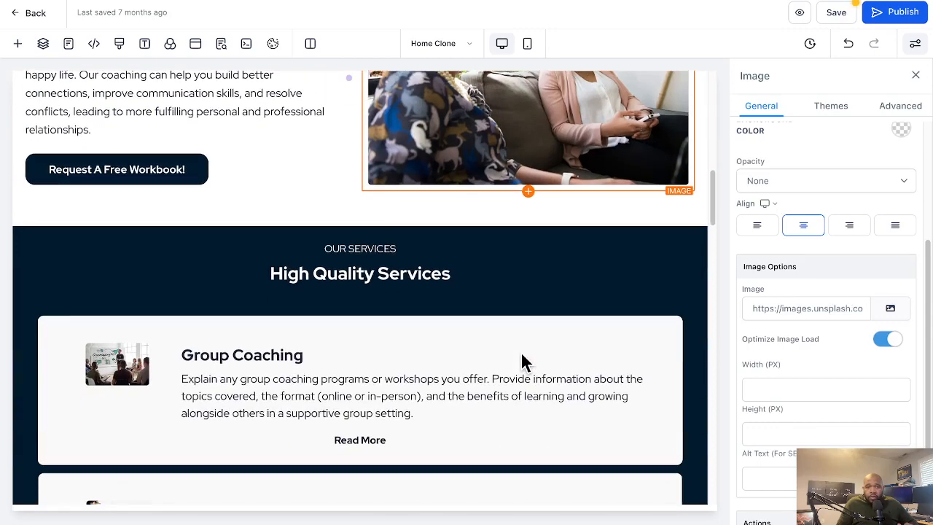
pyautogui.scroll(-2, 521, 360)
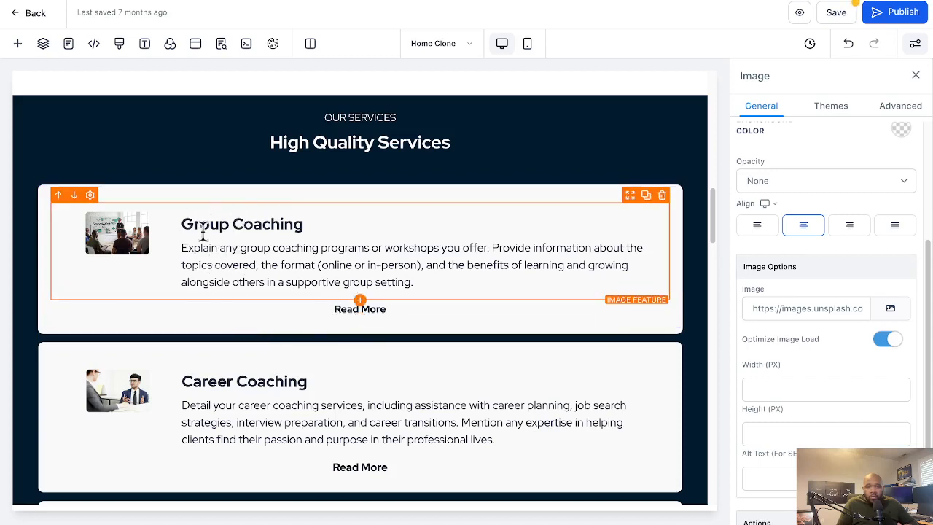
pyautogui.doubleClick(206, 224)
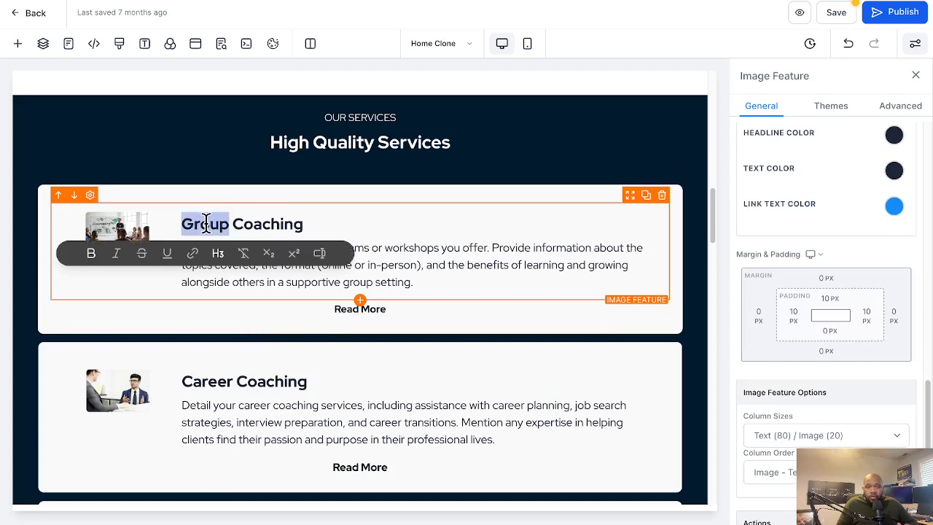
pyautogui.click(232, 215)
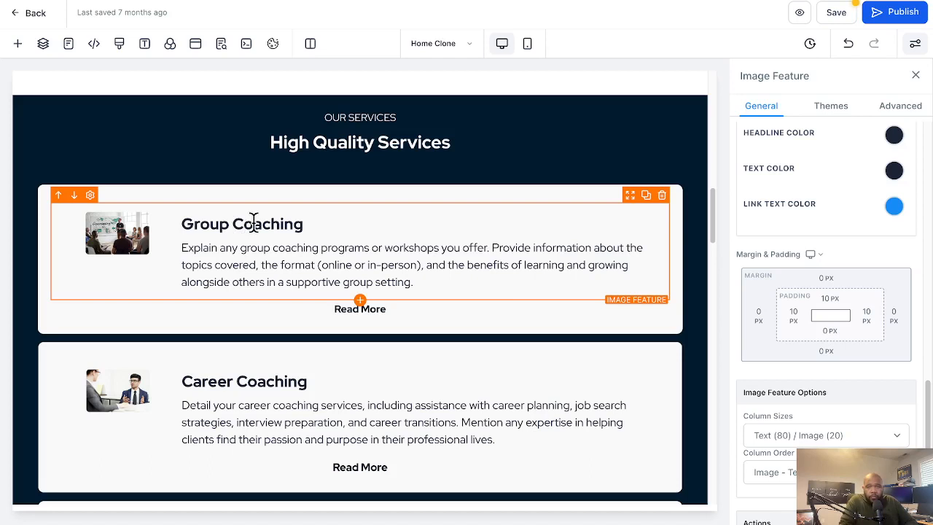
pyautogui.write('& 1')
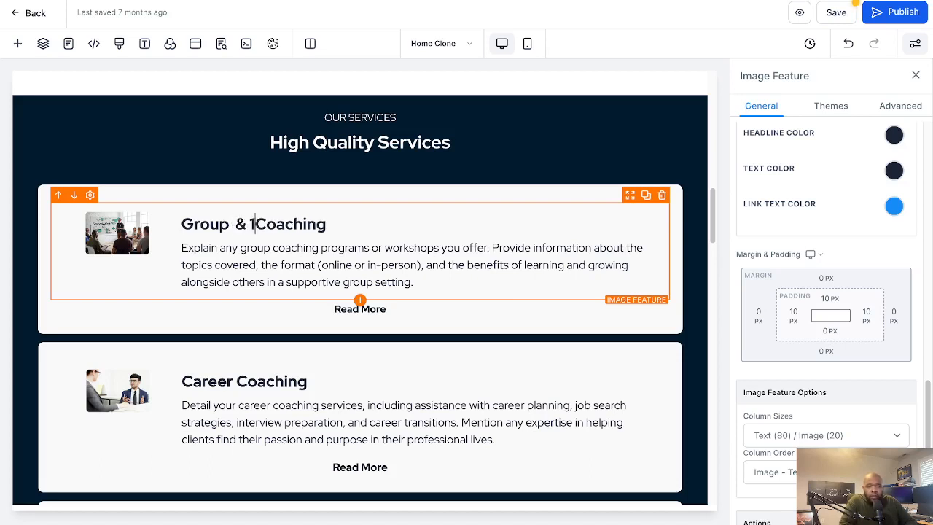
pyautogui.write(' on 1')
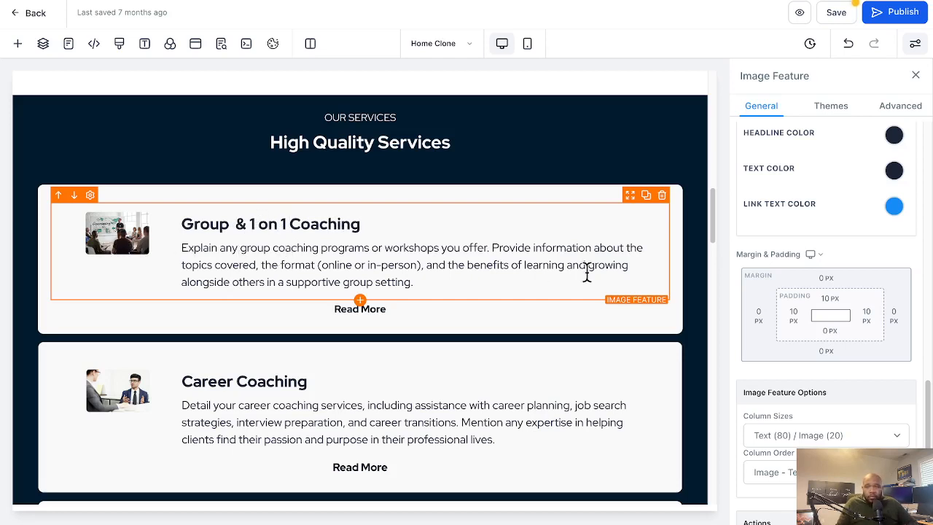
# Find the image options of the first service card's image feature and open the media library for its image
pyautogui.scroll(-3, 797, 339)
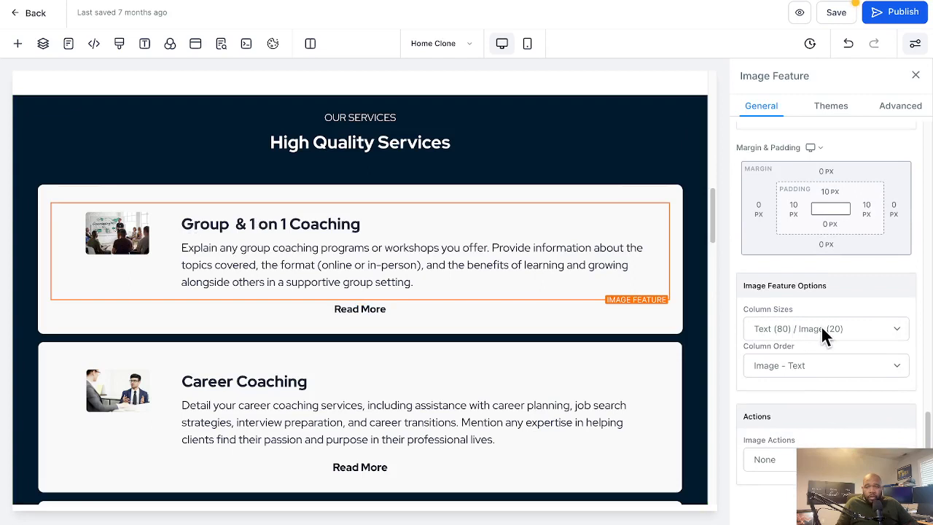
pyautogui.scroll(5, 820, 335)
pyautogui.scroll(4, 841, 284)
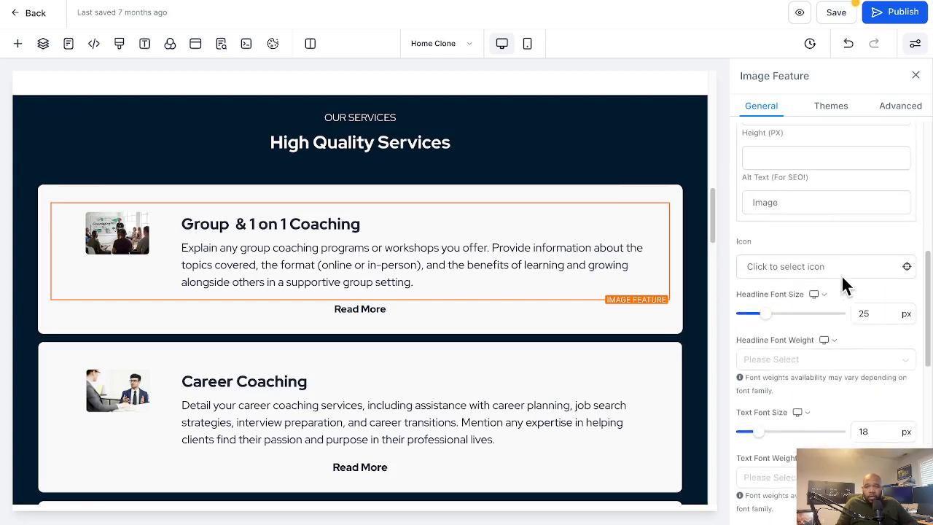
pyautogui.scroll(2, 844, 284)
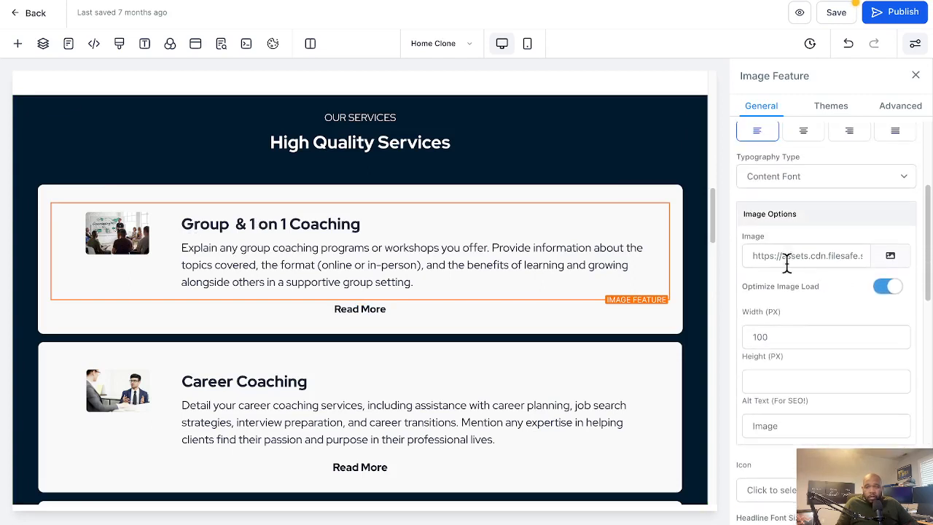
pyautogui.click(887, 256)
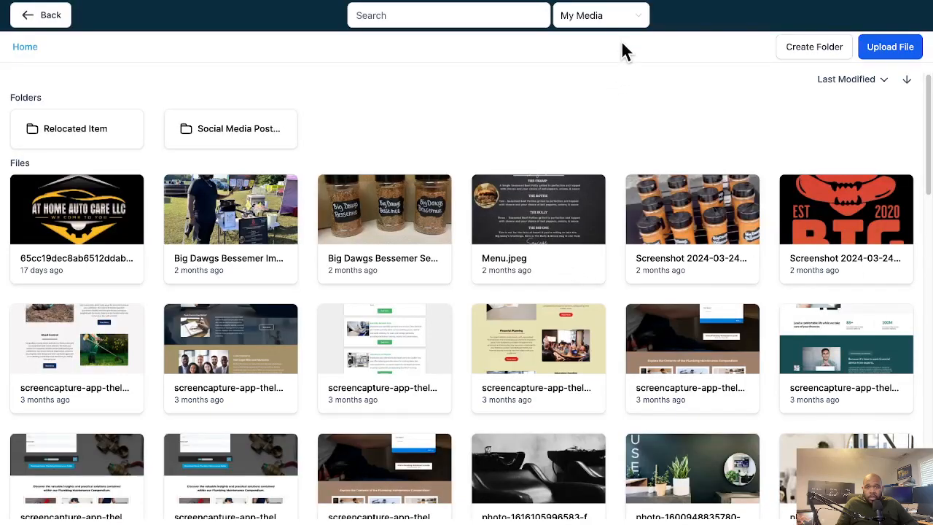
# Search Unsplash for "group coaching" and set the conference-table meeting photo as the first service card's image
pyautogui.click(607, 26)
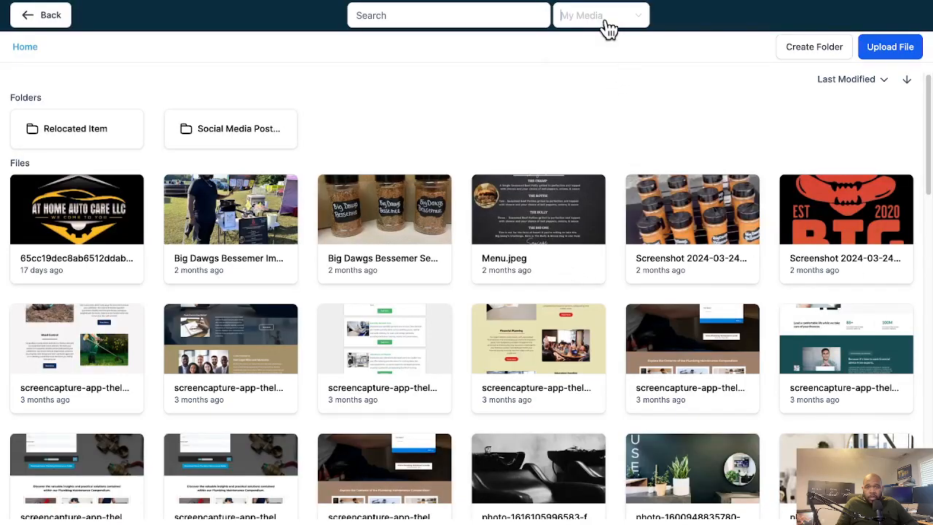
pyautogui.click(580, 113)
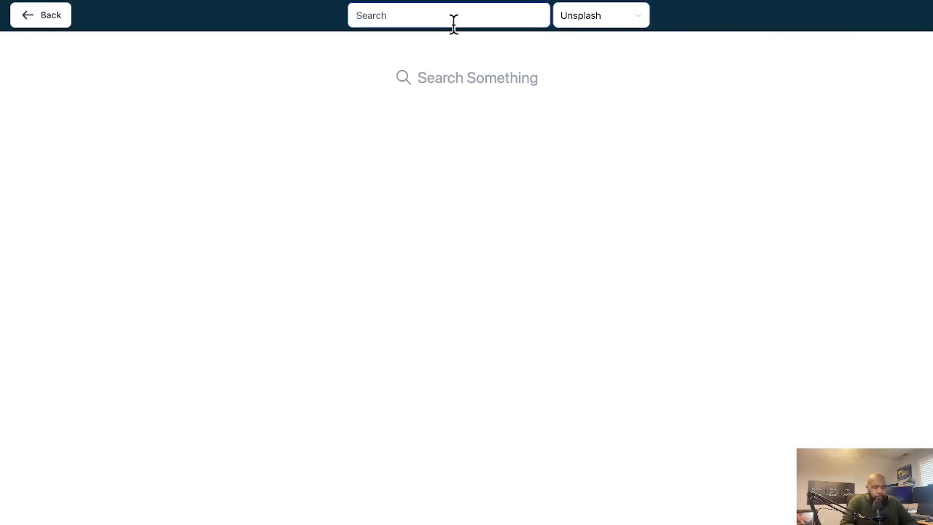
pyautogui.write('group')
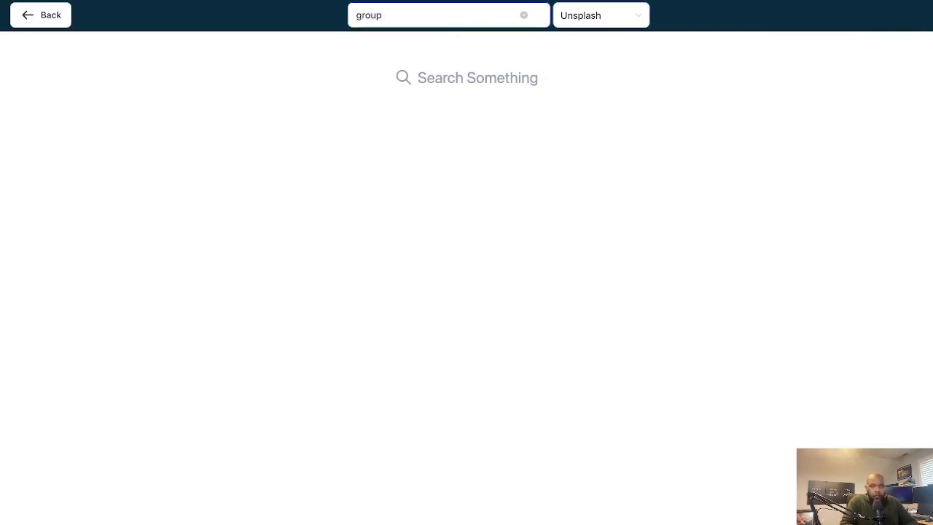
pyautogui.write(' co')
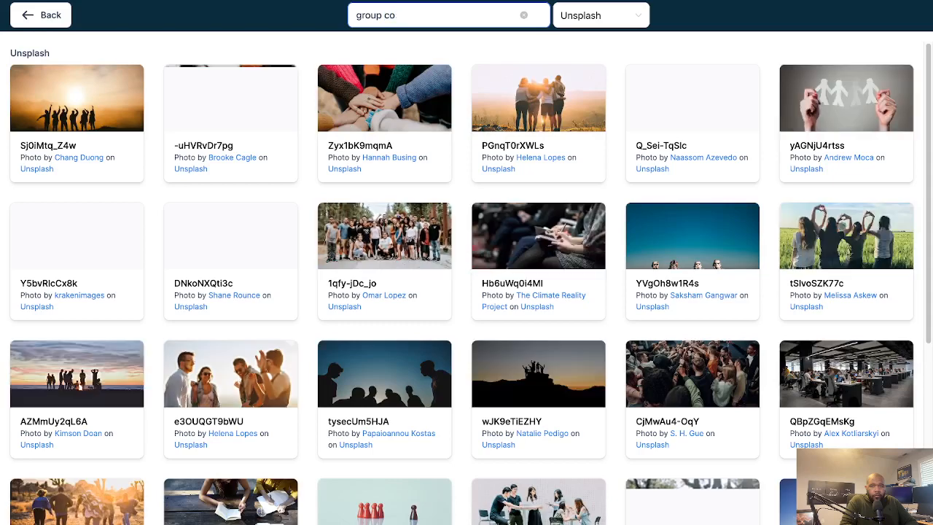
pyautogui.write('aching')
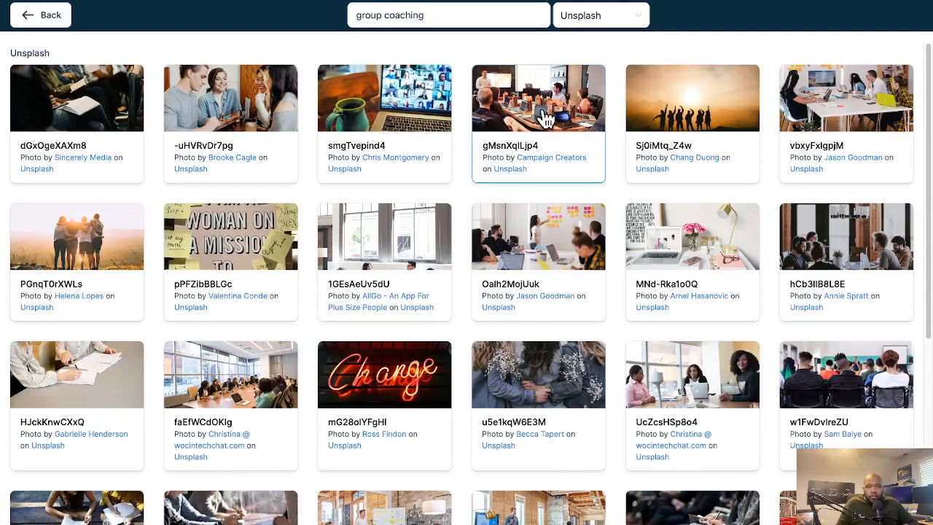
pyautogui.click(544, 118)
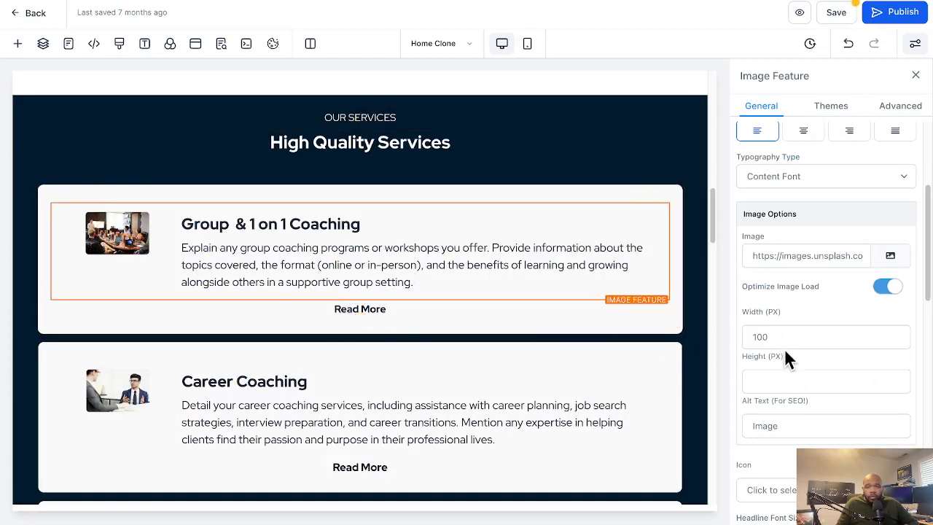
# Clear the fixed width of the first service card's image
pyautogui.moveTo(783, 337); pyautogui.dragTo(742, 336)
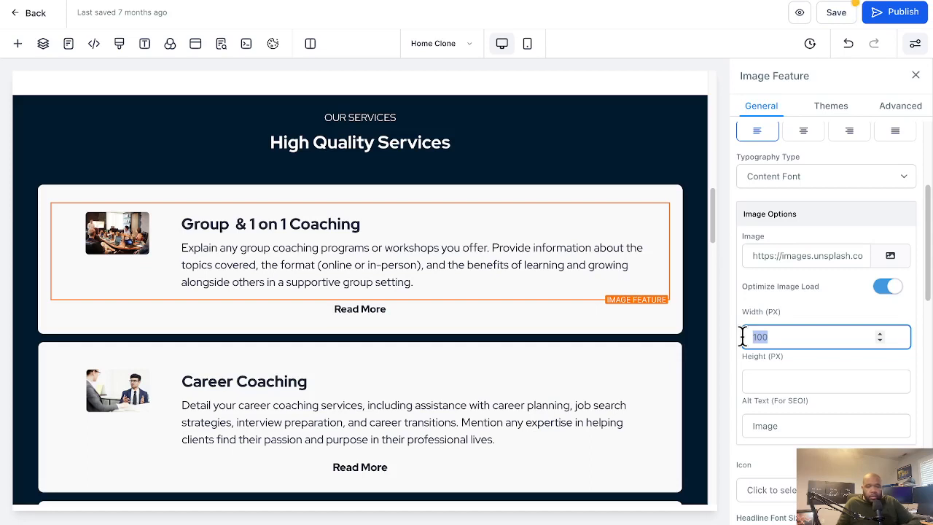
pyautogui.press('BackSpace')
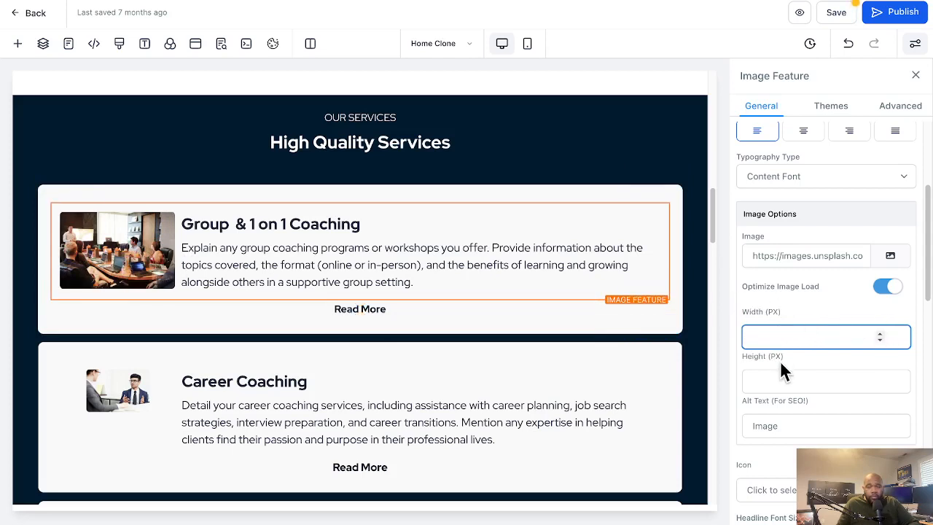
# Review the remaining Home page sections, from the service cards through the Professionals Team and FAQs down to the client testimonials
pyautogui.scroll(-1, 784, 371)
pyautogui.scroll(-4, 323, 371)
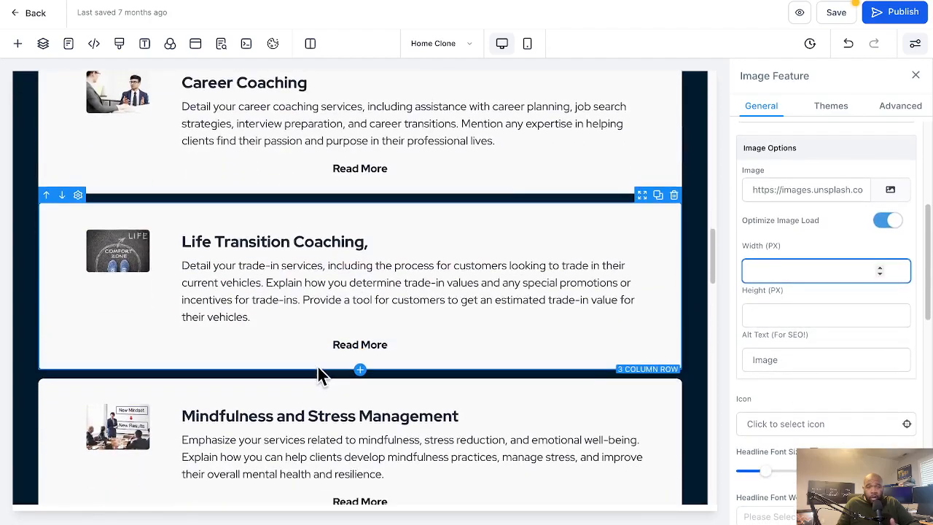
pyautogui.scroll(-5, 320, 373)
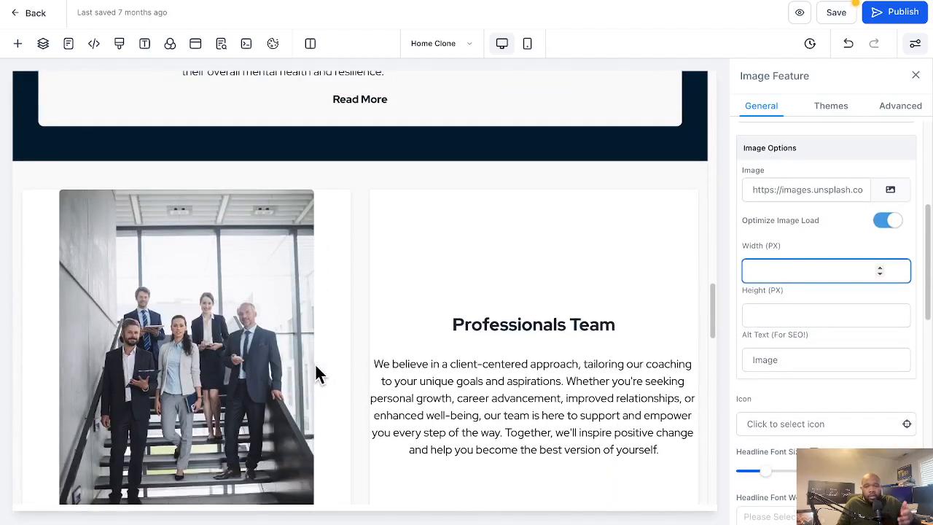
pyautogui.scroll(-5, 315, 374)
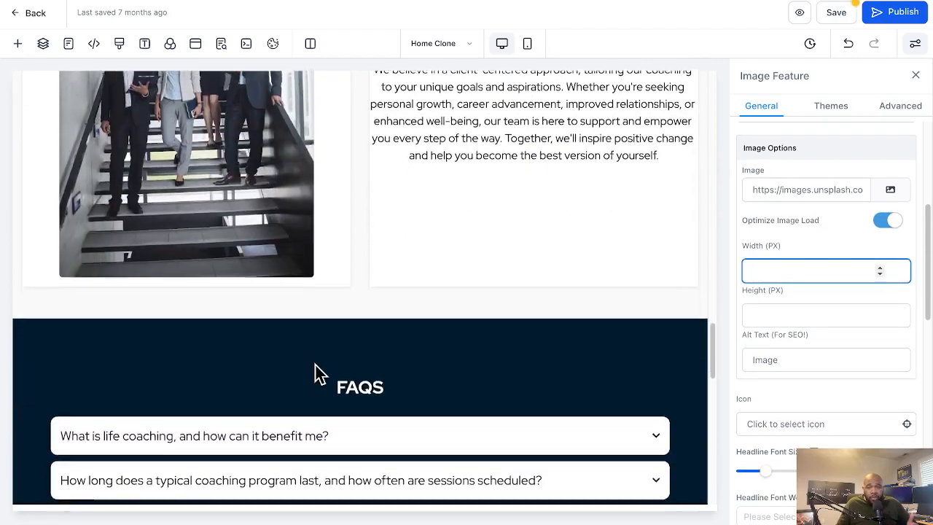
pyautogui.scroll(-5, 316, 372)
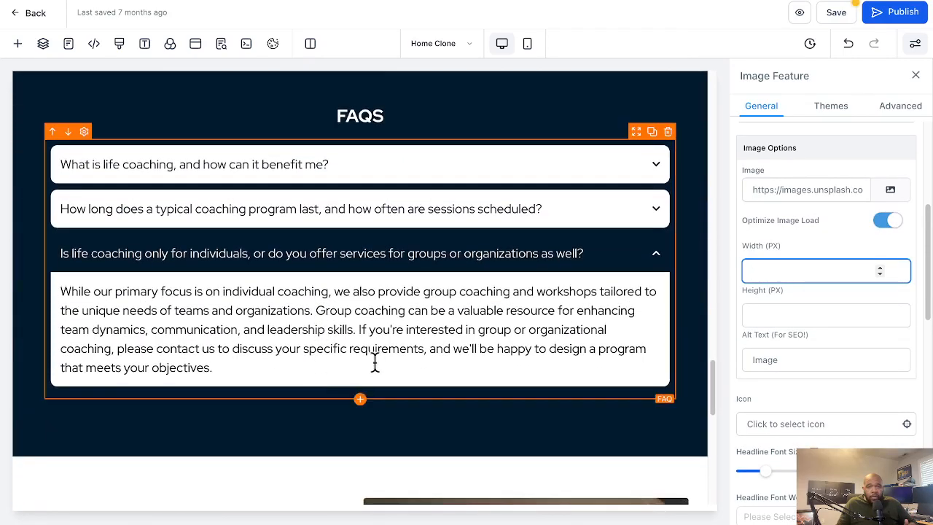
pyautogui.scroll(-3, 370, 350)
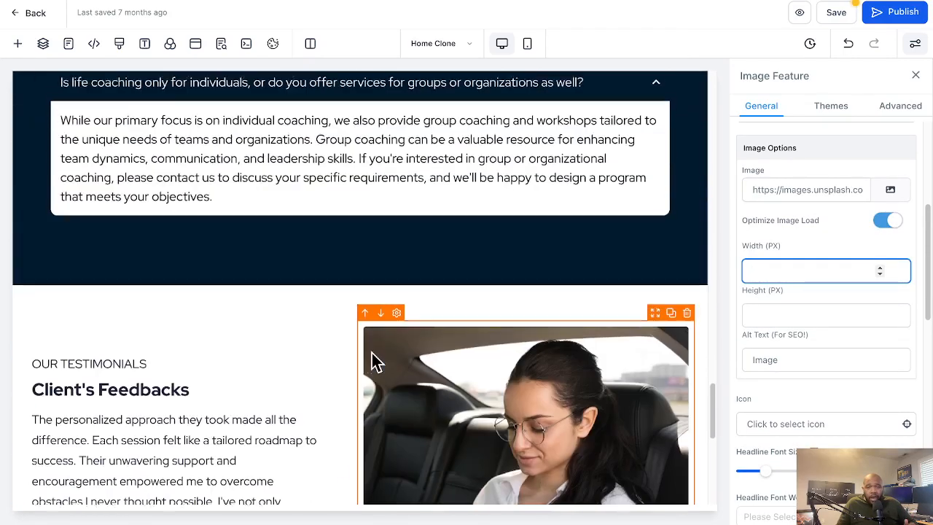
pyautogui.scroll(1, 371, 350)
pyautogui.scroll(5, 371, 353)
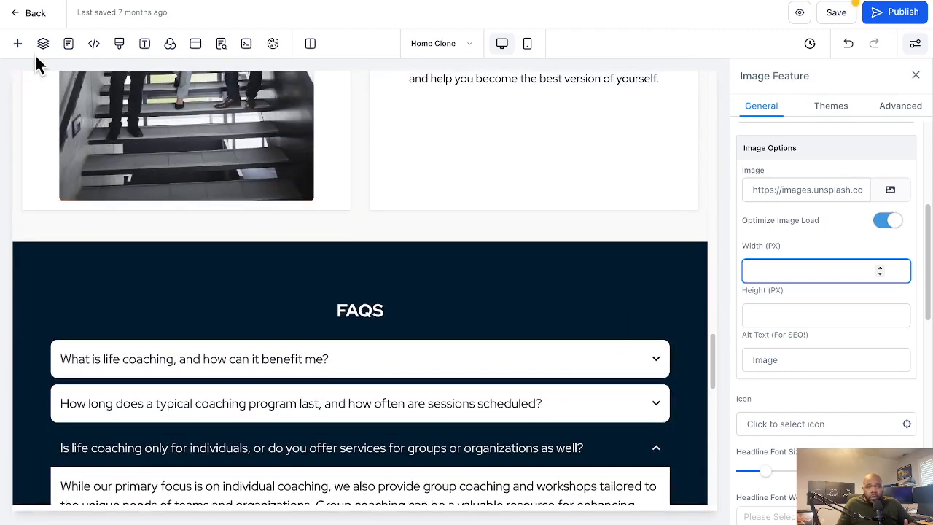
# Browse the available page elements and add a sub-headline below the Professionals Team paragraph
pyautogui.click(18, 45)
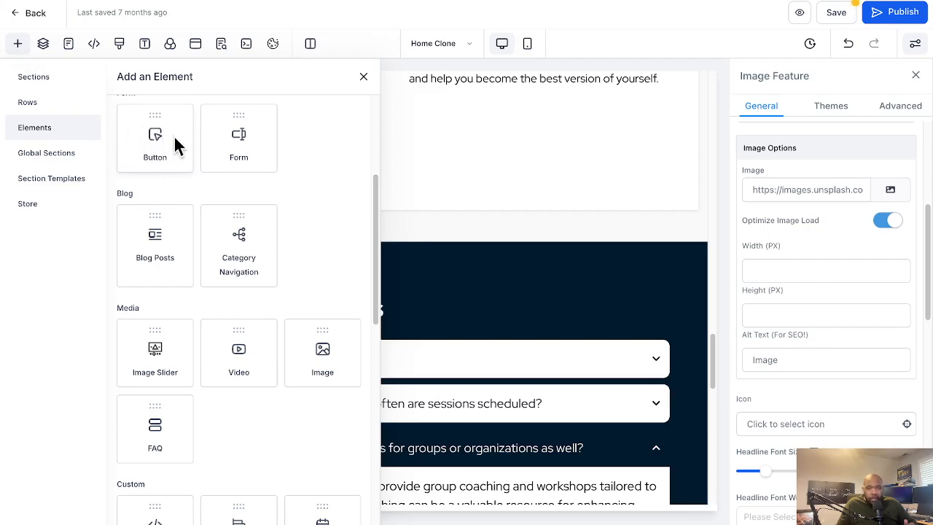
pyautogui.scroll(-3, 156, 254)
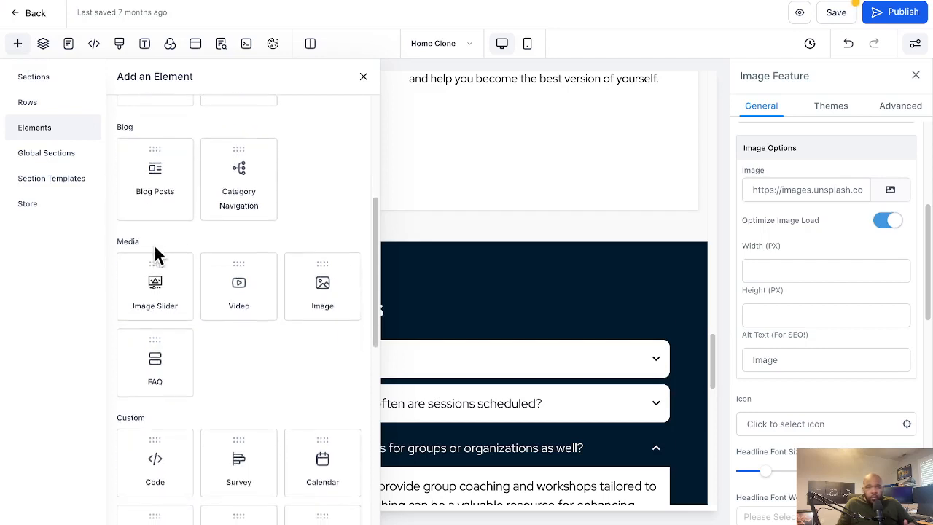
pyautogui.scroll(-4, 195, 257)
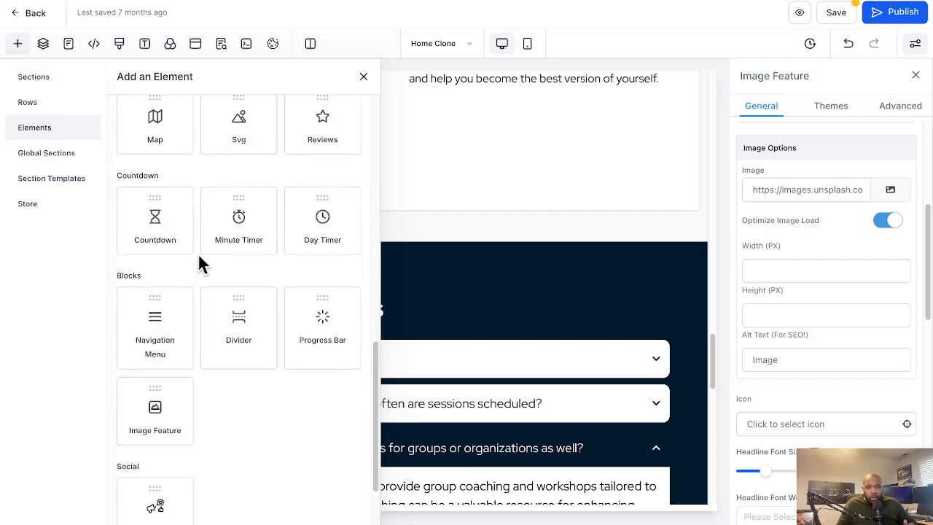
pyautogui.scroll(6, 223, 260)
pyautogui.scroll(4, 223, 264)
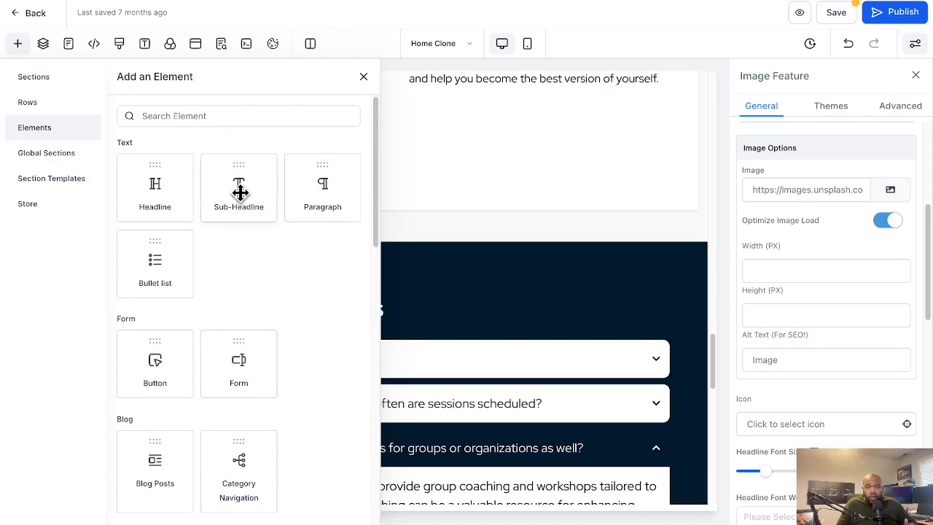
pyautogui.moveTo(240, 192); pyautogui.dragTo(427, 149)
pyautogui.scroll(2, 492, 219)
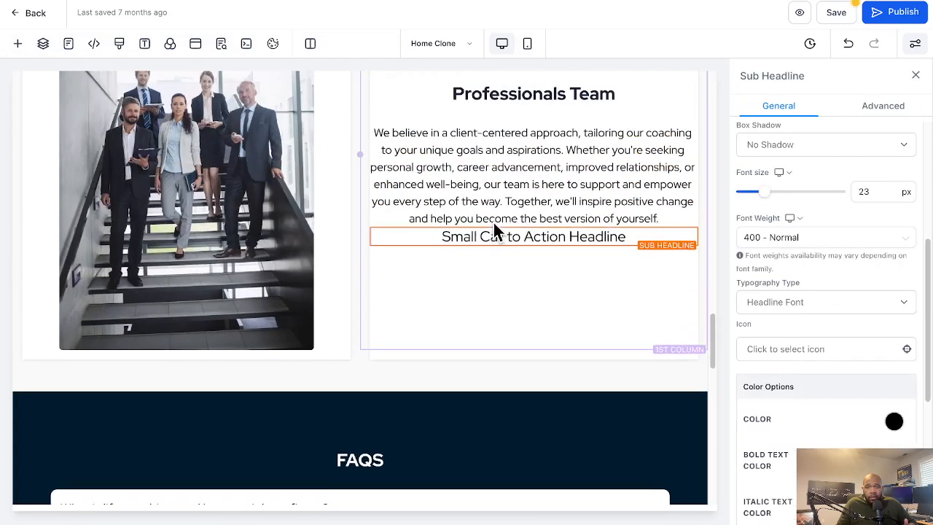
# Select the text of the added sub-headline and delete the element from the Professionals Team column
pyautogui.click(498, 234)
pyautogui.tripleClick(502, 237)
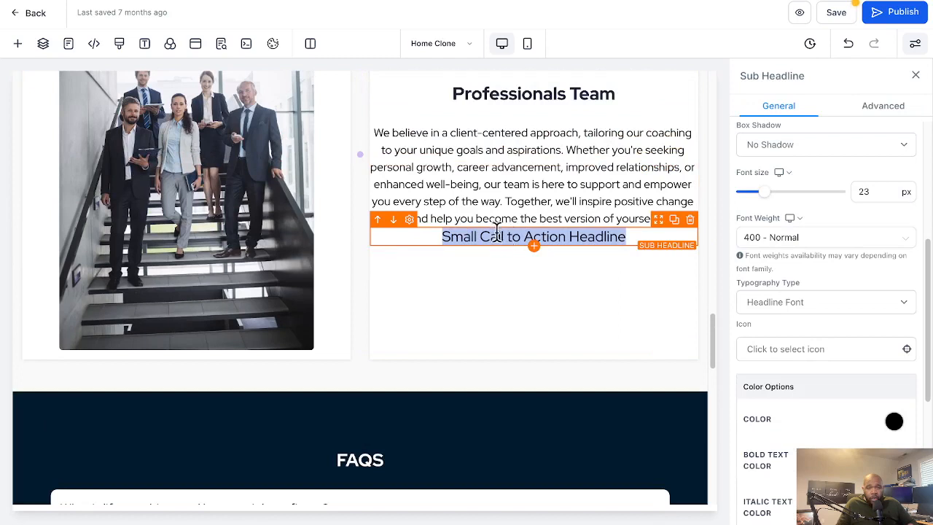
pyautogui.click(691, 220)
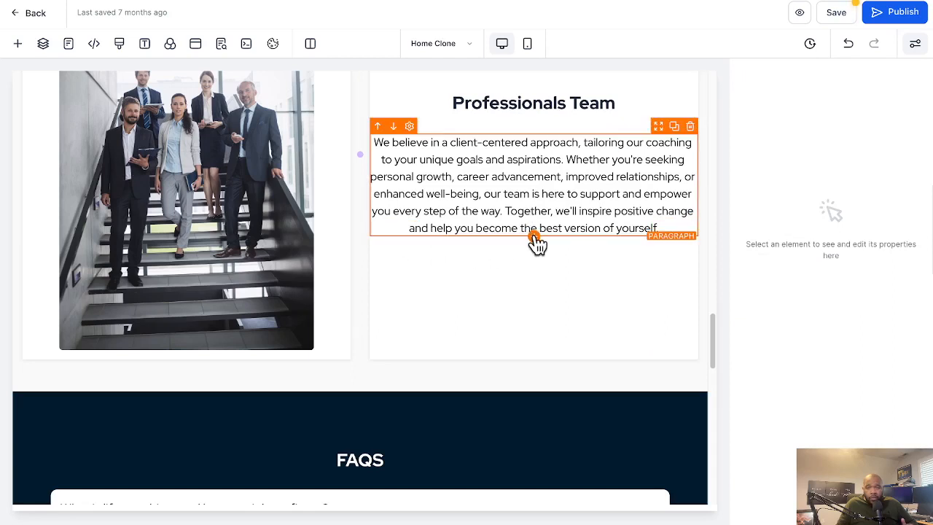
# Add a bullet list element below the Professionals Team paragraph and try a new line in it
pyautogui.click(536, 242)
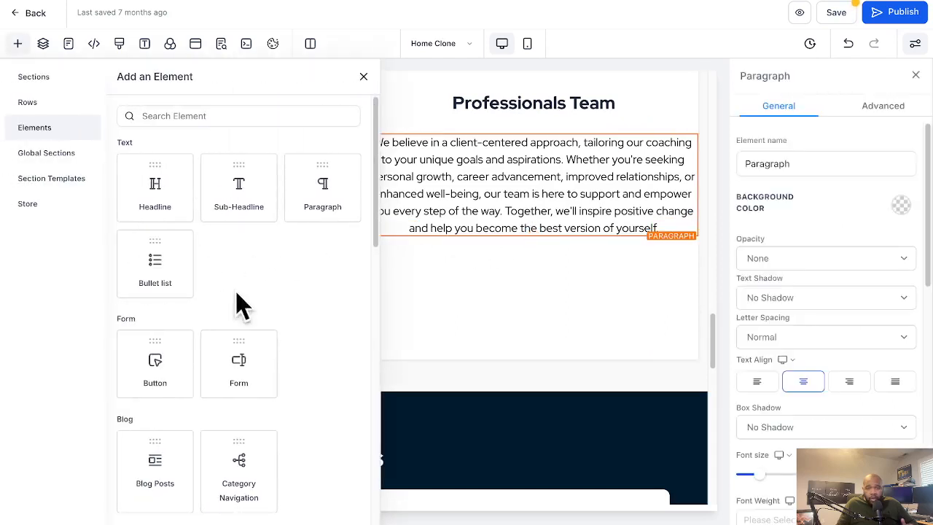
pyautogui.scroll(-2, 240, 320)
pyautogui.scroll(-1, 240, 331)
pyautogui.scroll(3, 240, 332)
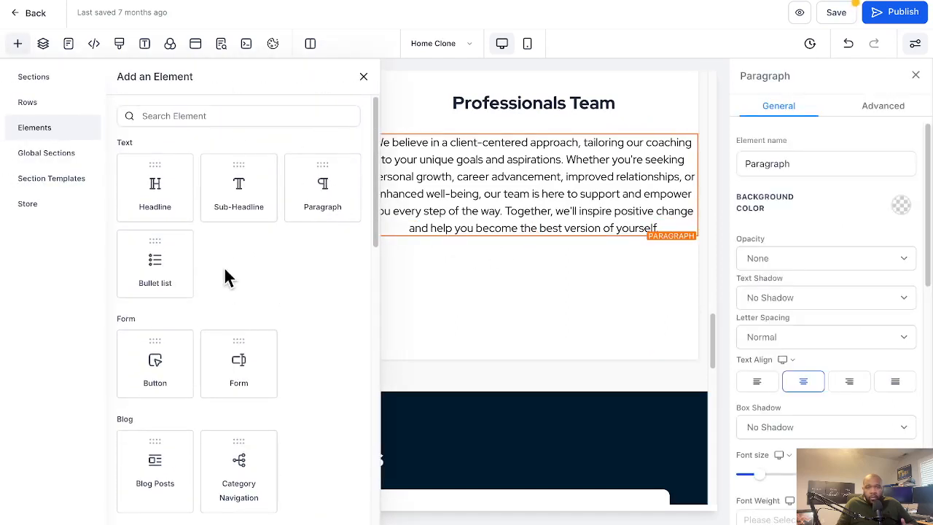
pyautogui.moveTo(175, 264); pyautogui.dragTo(522, 276)
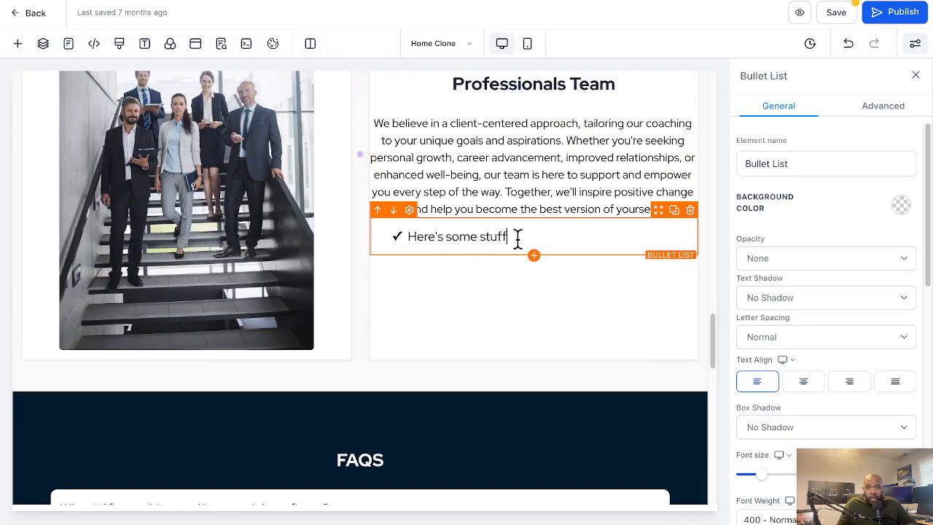
pyautogui.press('Return')
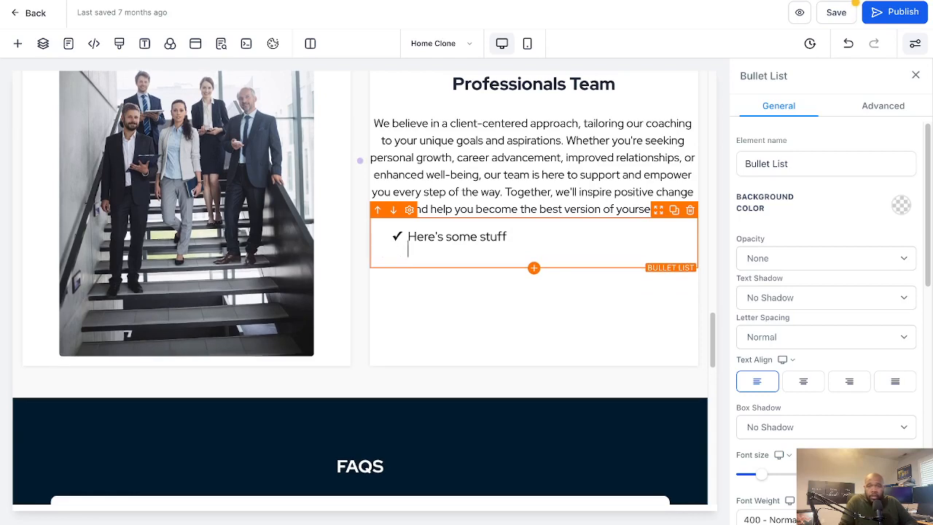
pyautogui.press('BackSpace')
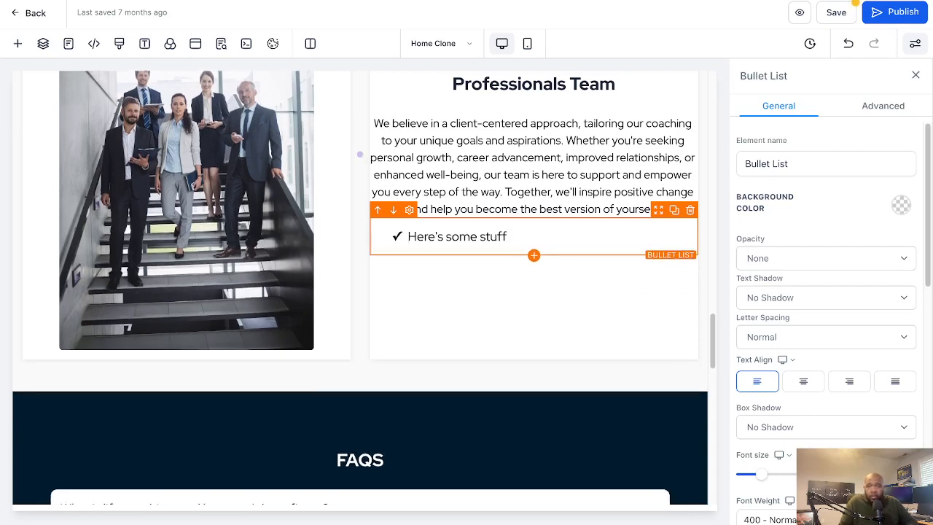
# Duplicate the bullet list in the Professionals Team column and delete both copies
pyautogui.click(674, 210)
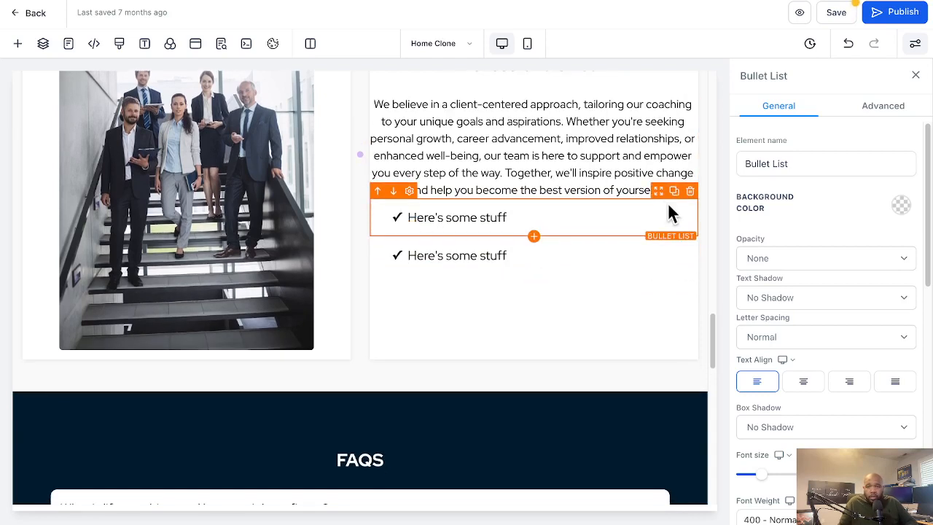
pyautogui.click(689, 190)
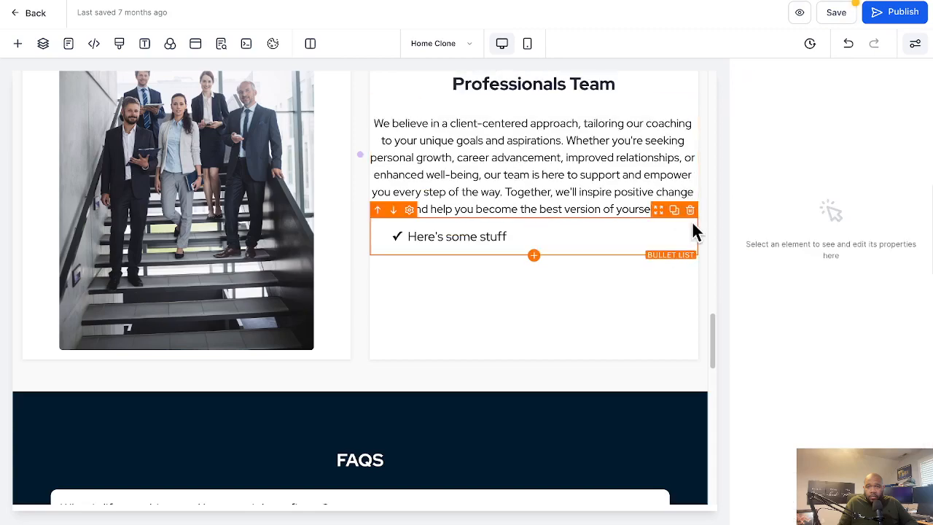
pyautogui.click(689, 211)
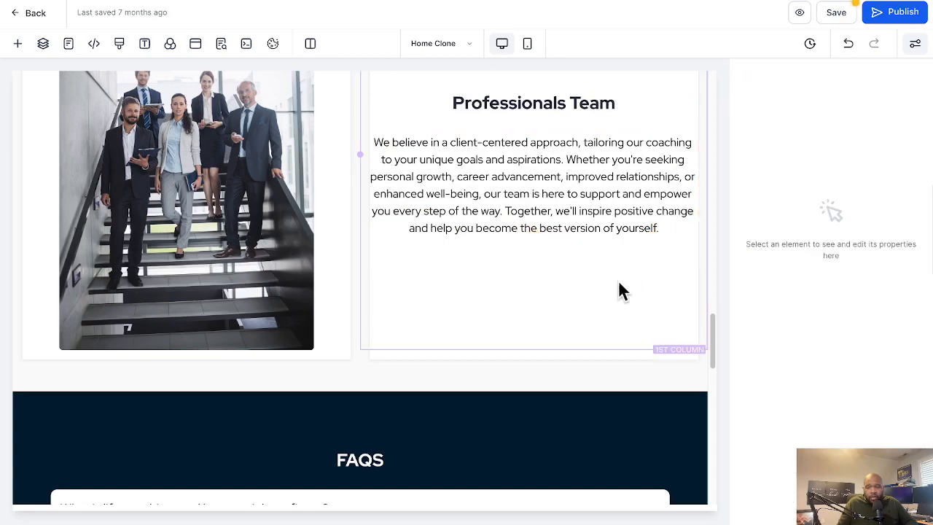
# Look back over the edited Home page up to its header and hero section and save the page
pyautogui.scroll(15, 643, 310)
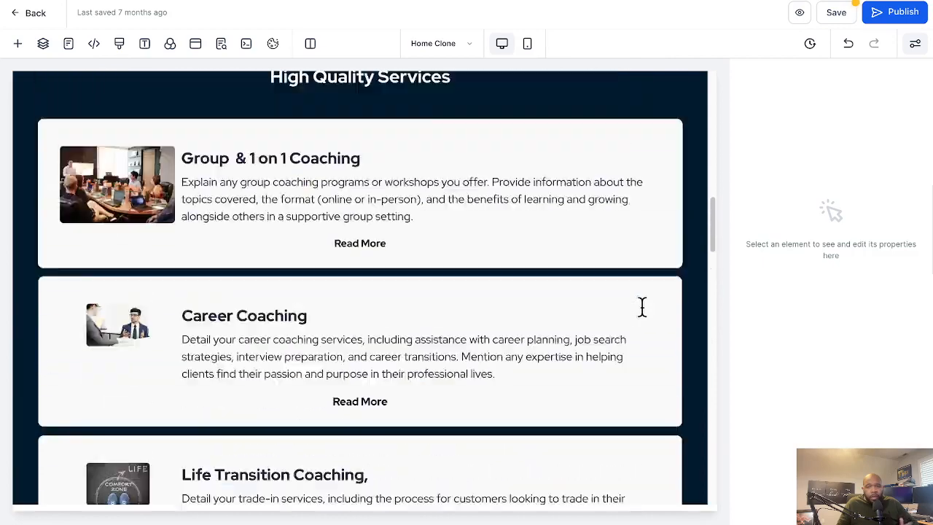
pyautogui.scroll(8, 641, 306)
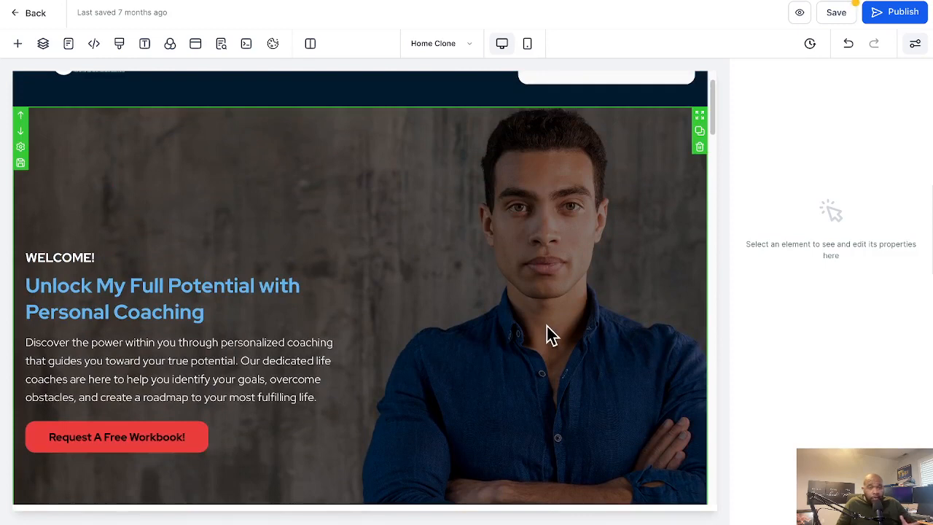
pyautogui.scroll(1, 548, 335)
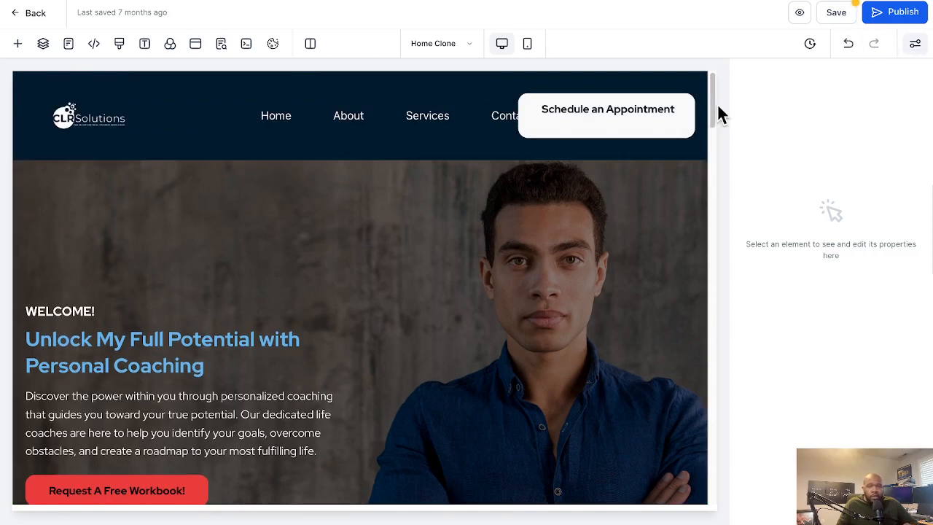
pyautogui.scroll(-3, 567, 222)
pyautogui.scroll(-1, 567, 219)
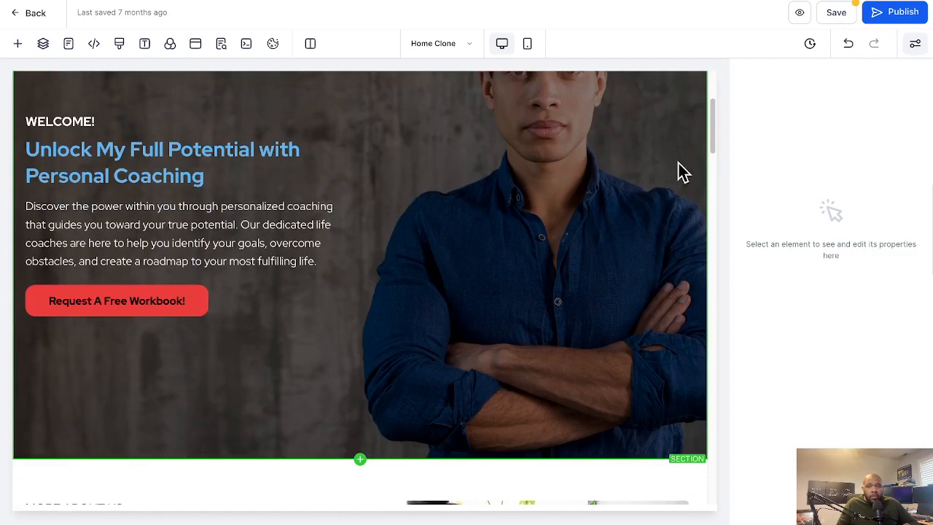
pyautogui.click(838, 22)
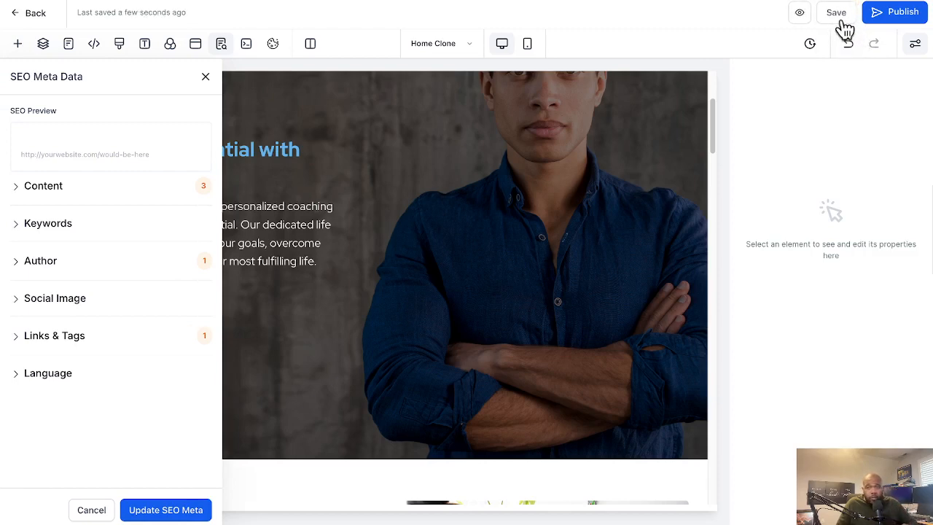
# Start publishing the page to check which domains are offered, and close the domain selection without choosing one
pyautogui.click(884, 24)
pyautogui.click(461, 275)
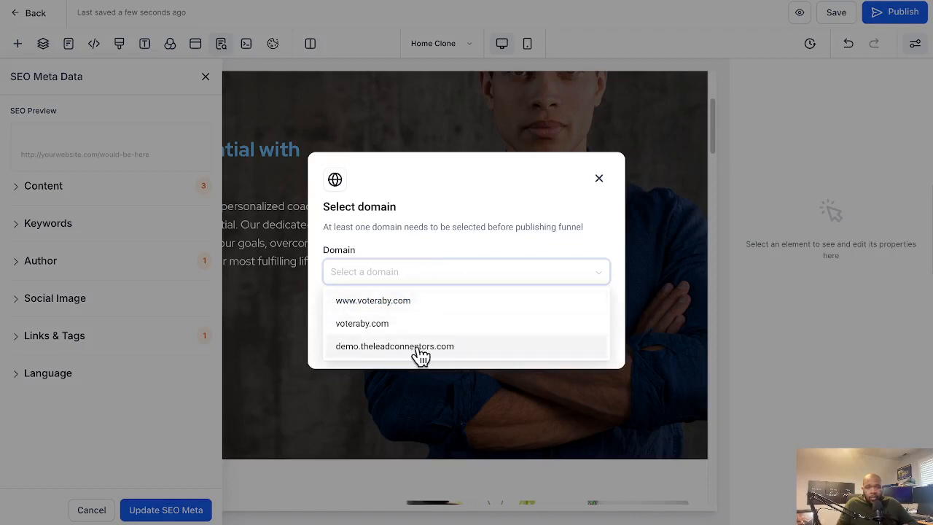
pyautogui.click(563, 207)
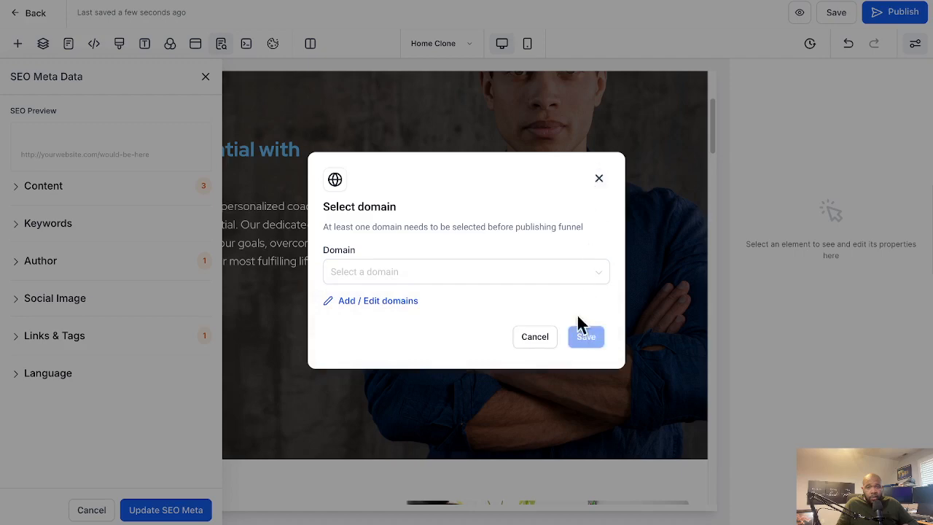
pyautogui.click(600, 178)
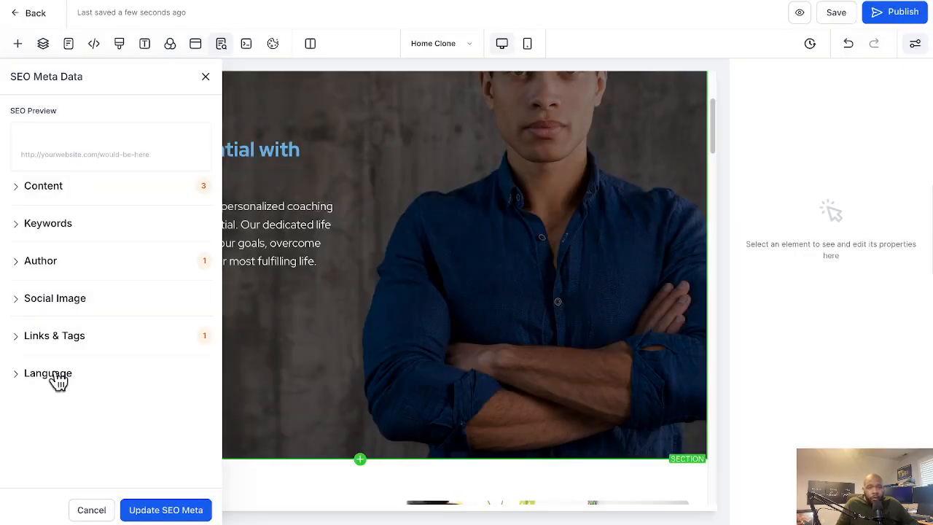